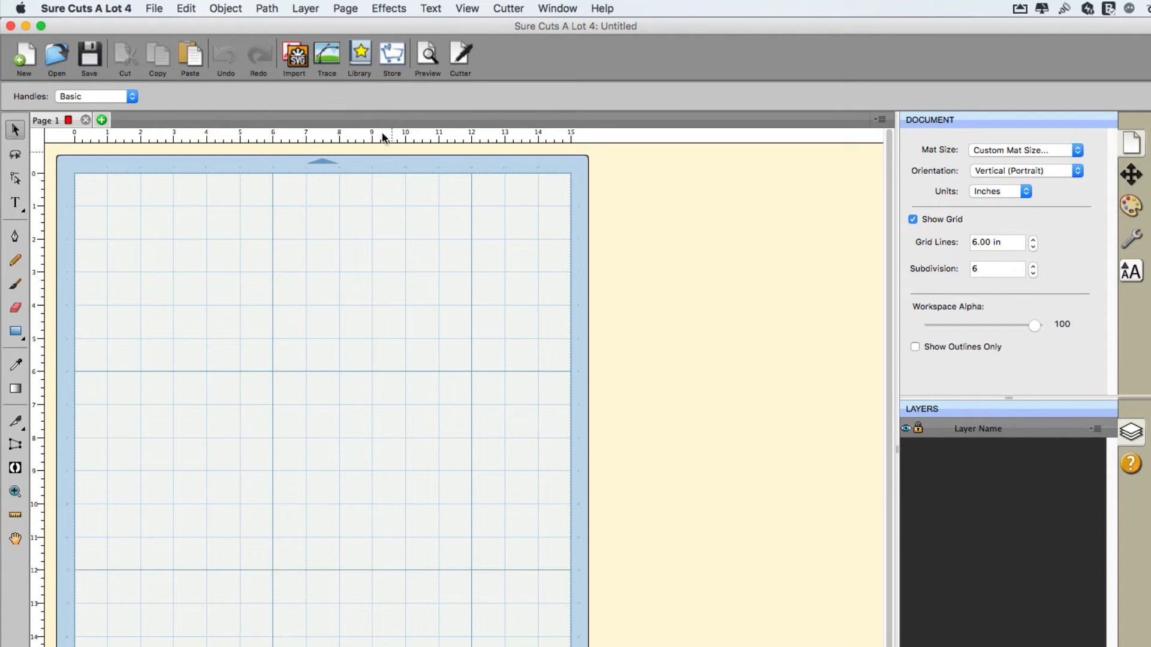
# Step: Load Ghostbusters_logo.svg.png from Downloads as the Trace Image source
pyautogui.click(328, 55)
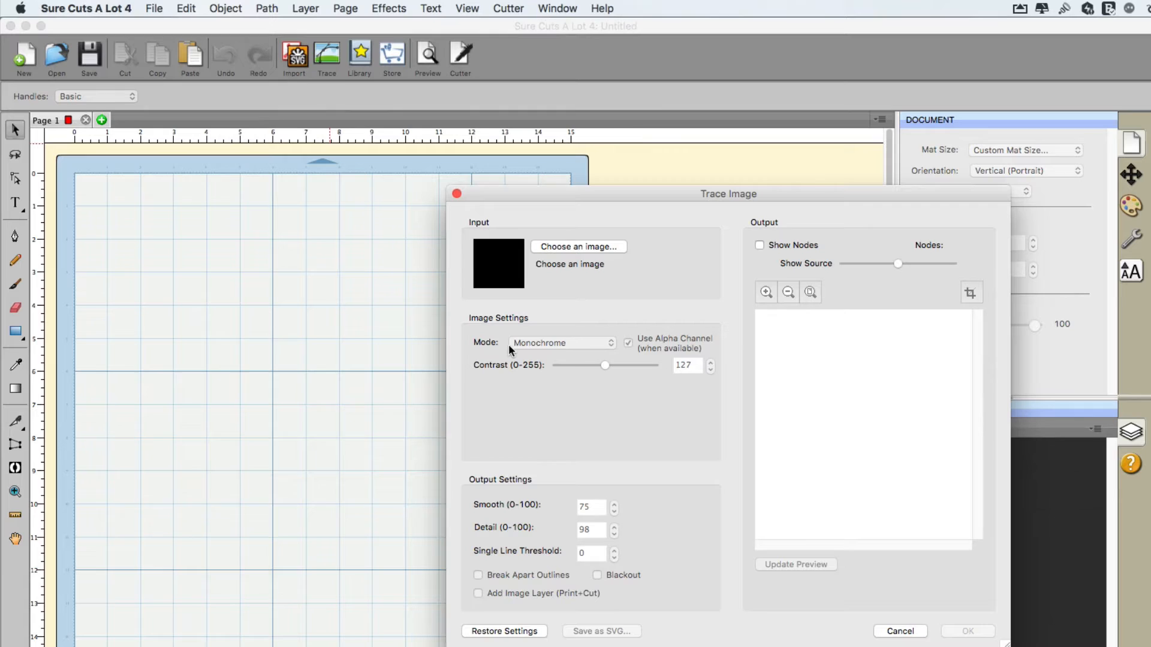
pyautogui.click(563, 247)
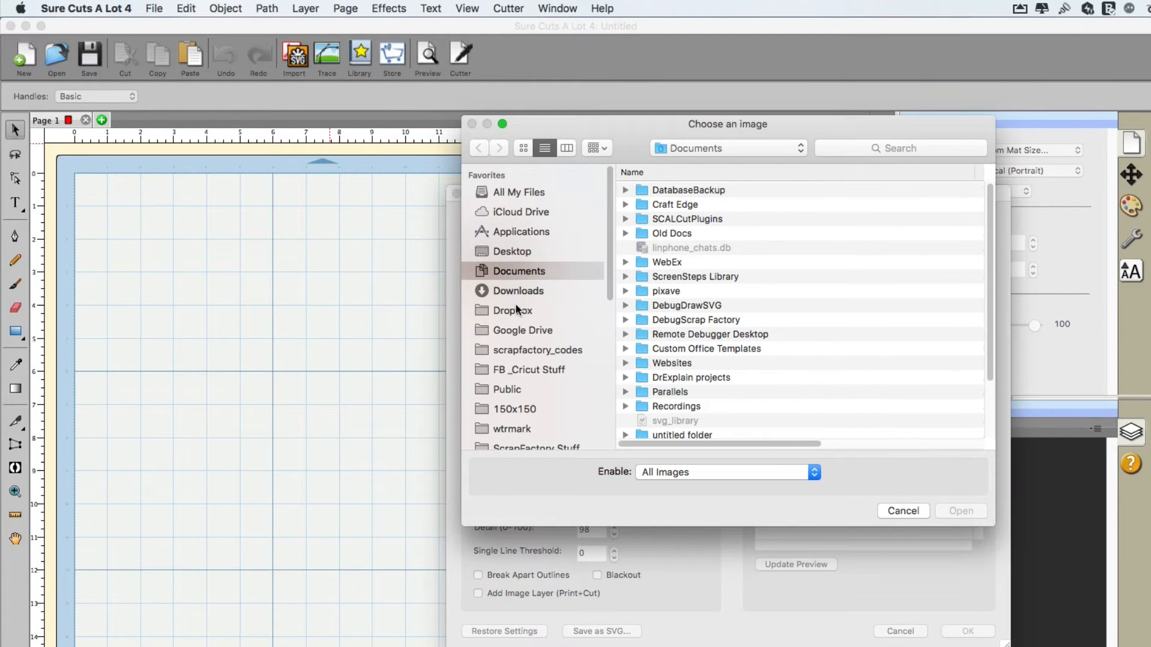
pyautogui.click(518, 290)
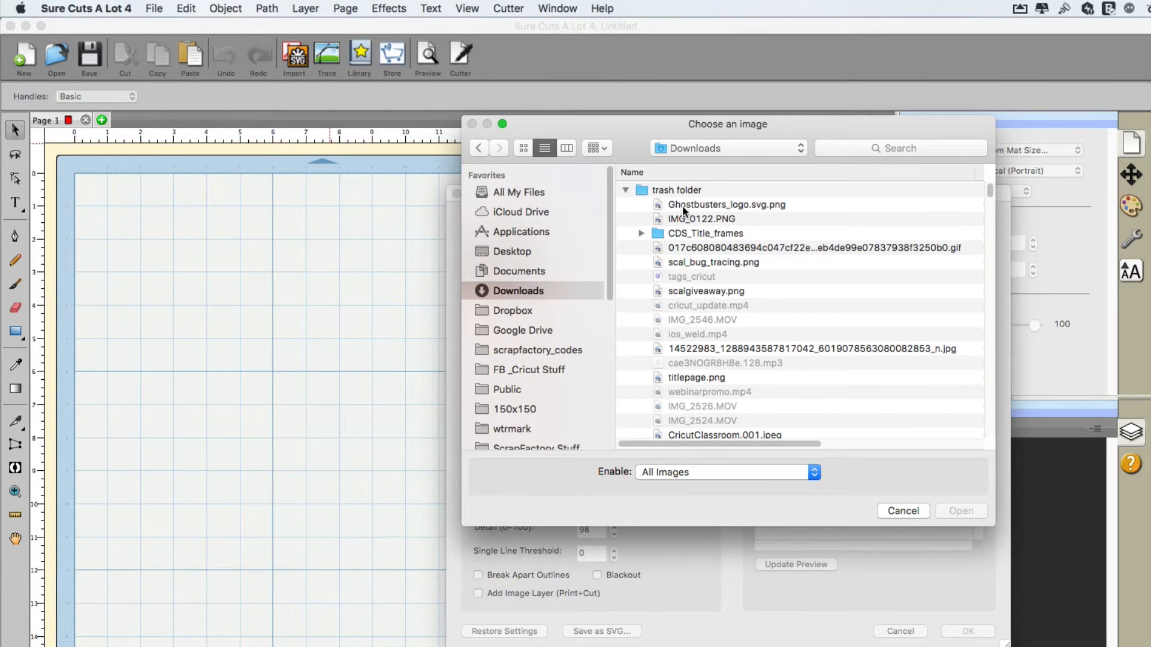
pyautogui.doubleClick(683, 206)
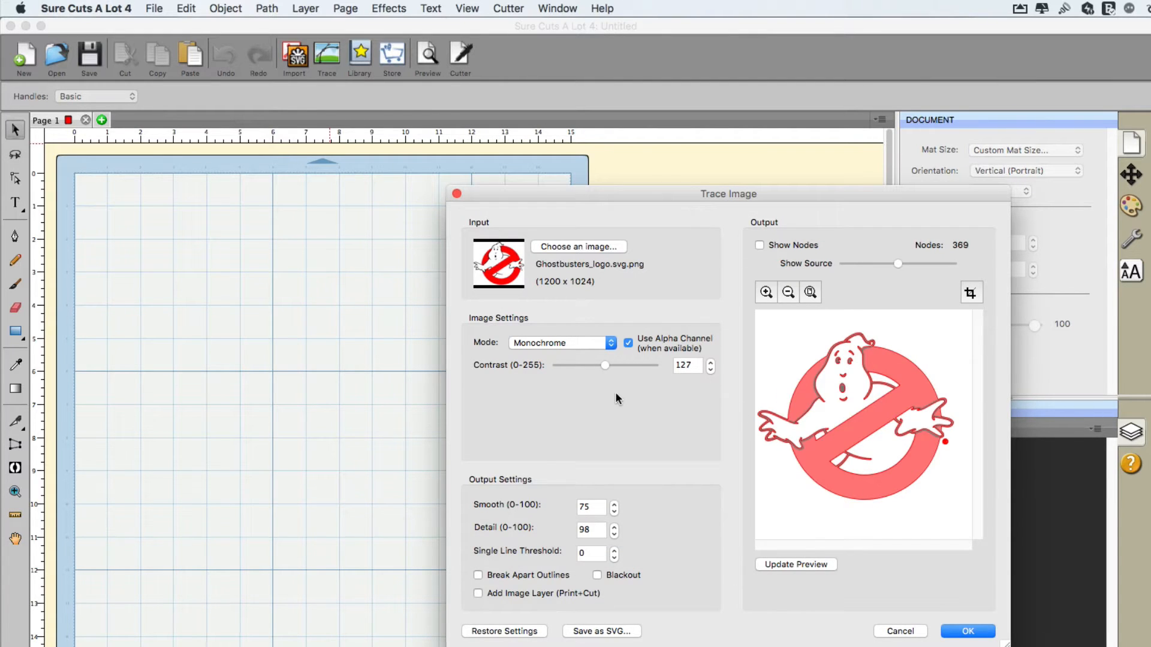
# Step: Trace in Color Layers mode and lower Max Colors from 5 to 4
pyautogui.click(538, 343)
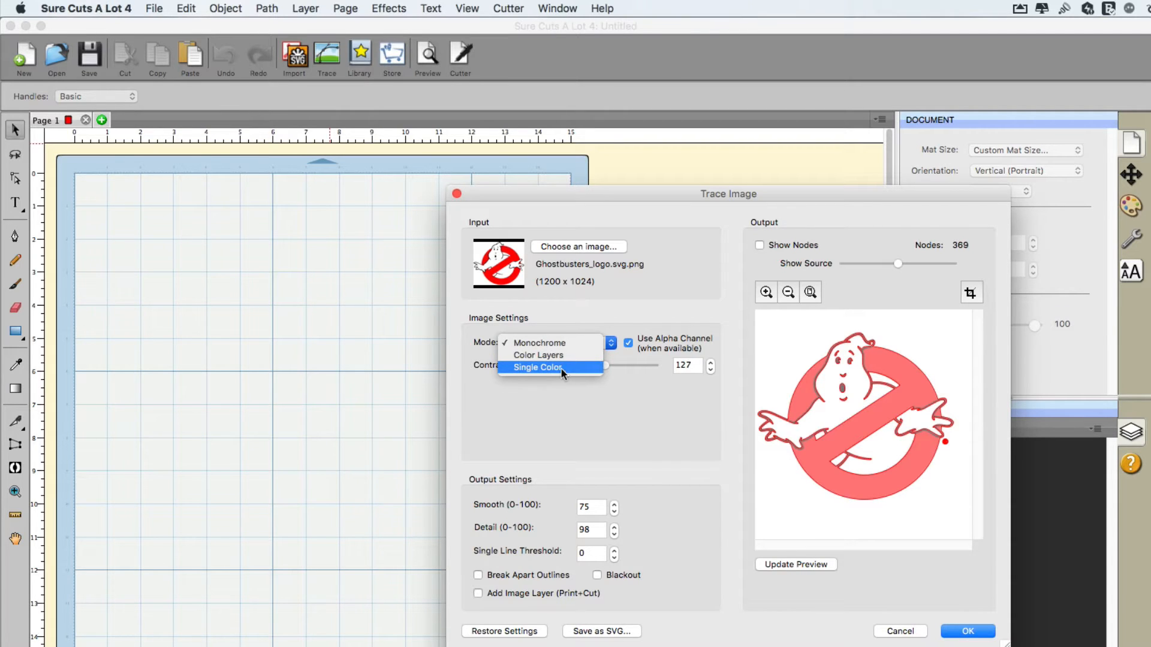
pyautogui.click(564, 358)
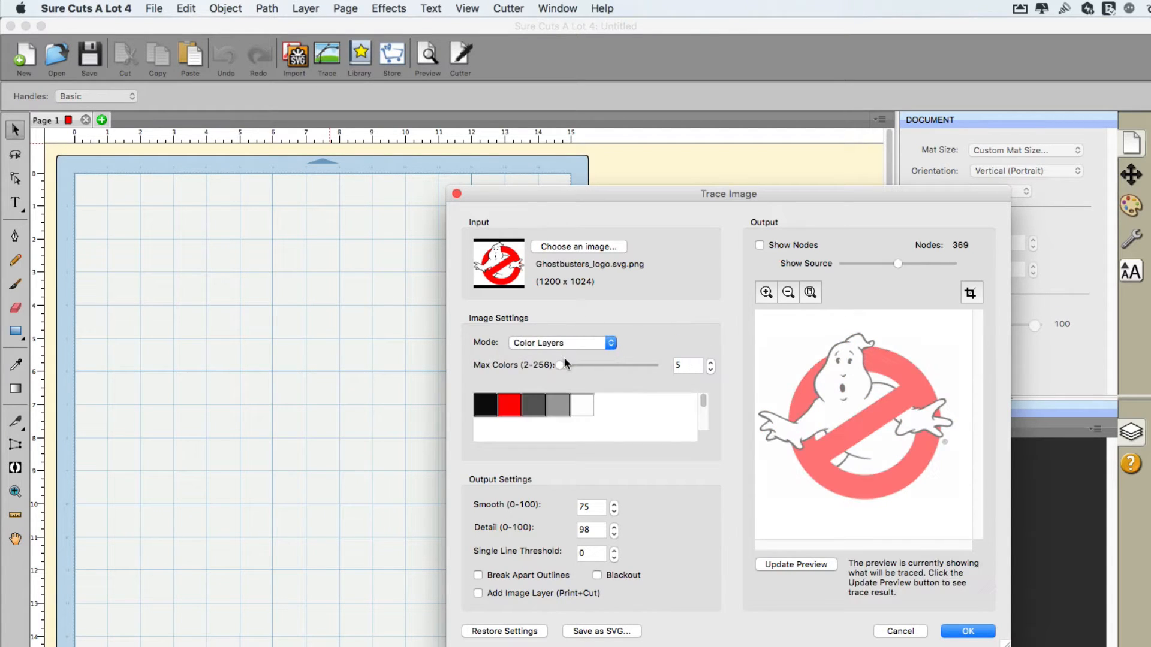
pyautogui.click(810, 559)
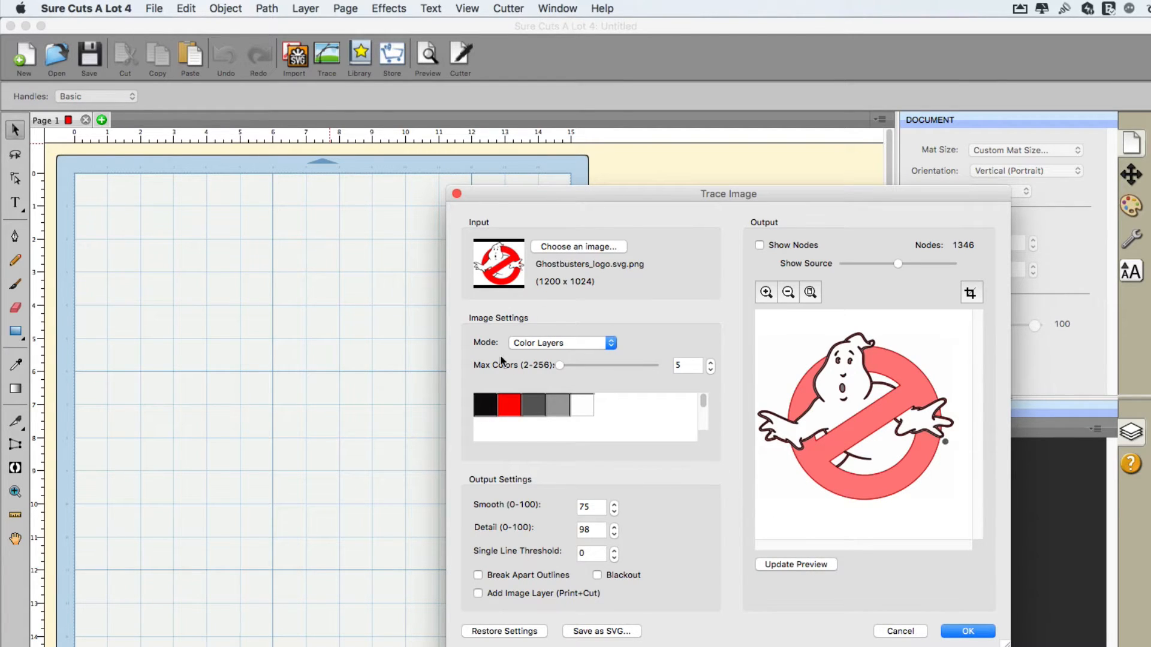
pyautogui.click(712, 369)
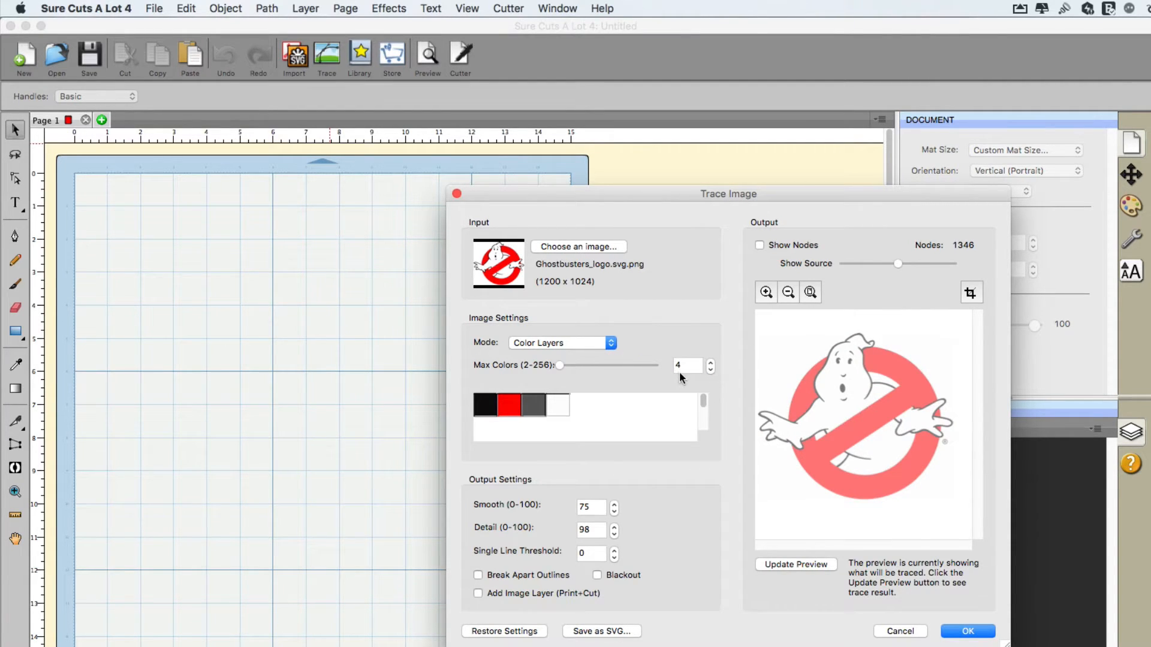
pyautogui.click(574, 342)
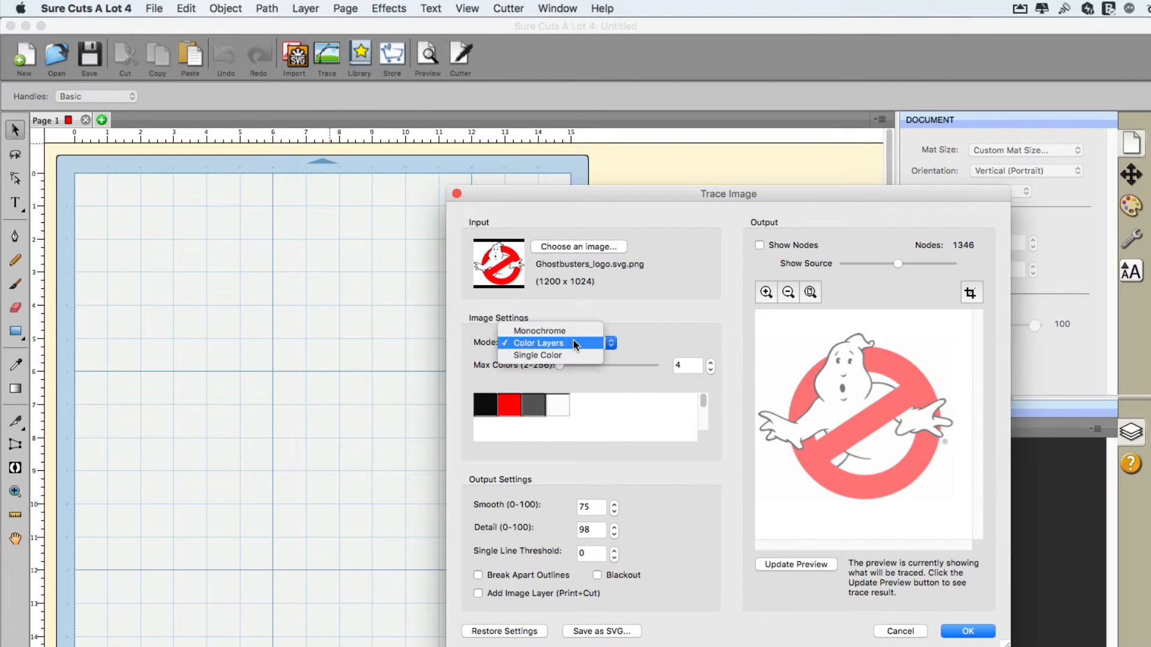
# Step: Switch to Single Color mode and pick the logo's red as the traced colour
pyautogui.click(575, 352)
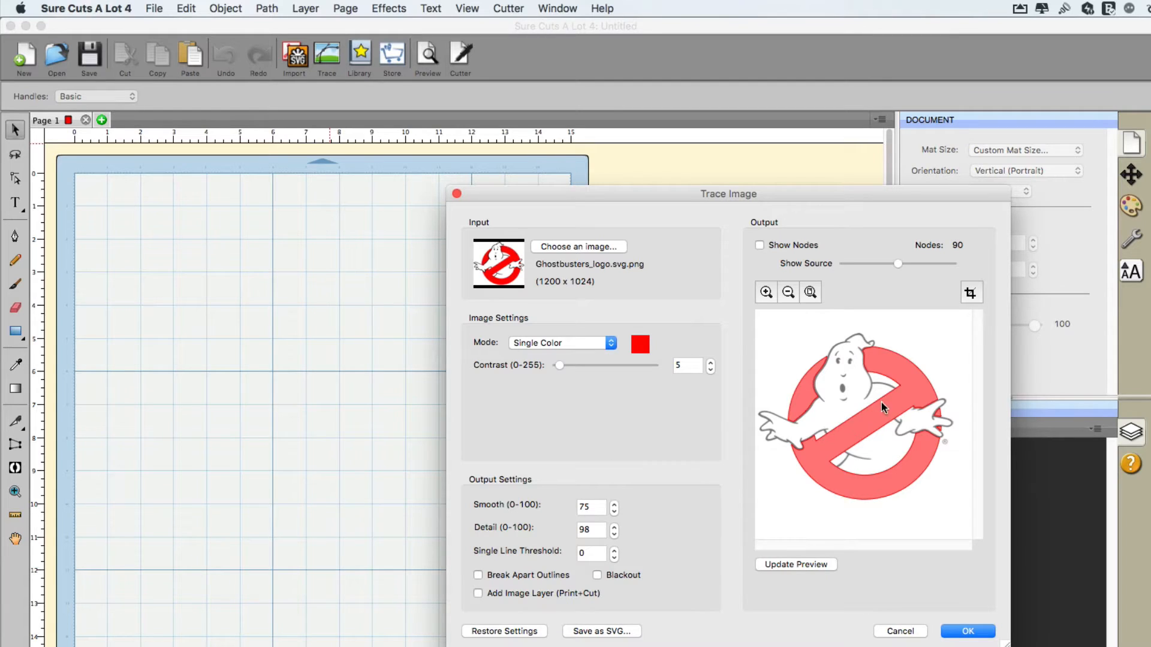
pyautogui.click(640, 345)
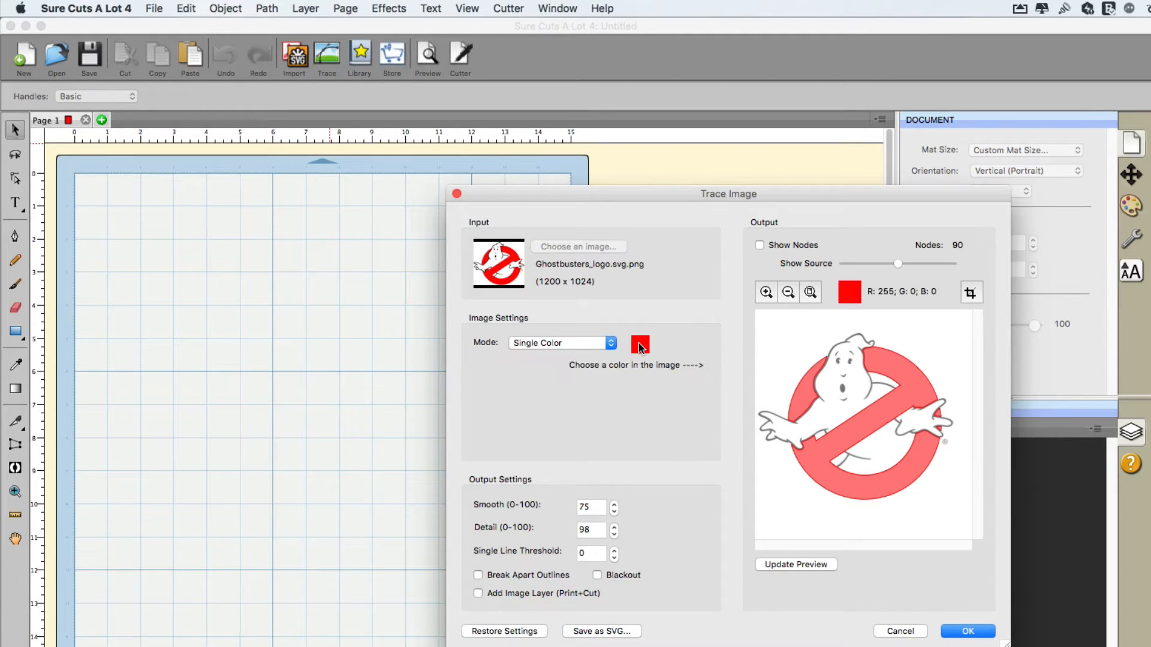
pyautogui.click(807, 405)
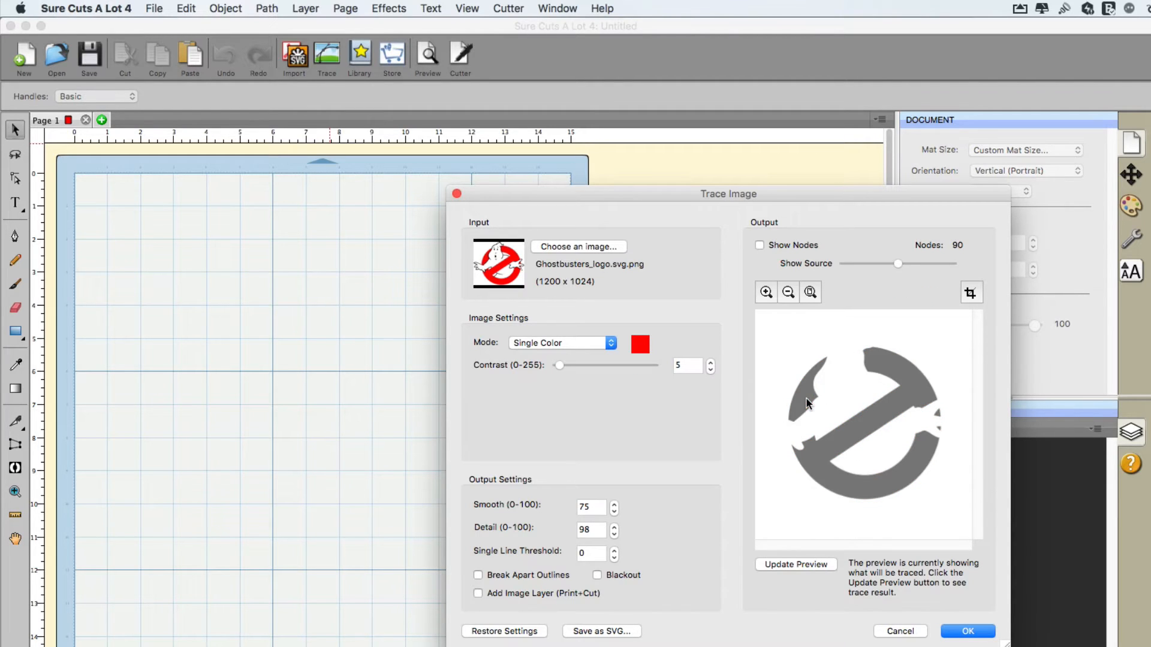
pyautogui.click(808, 560)
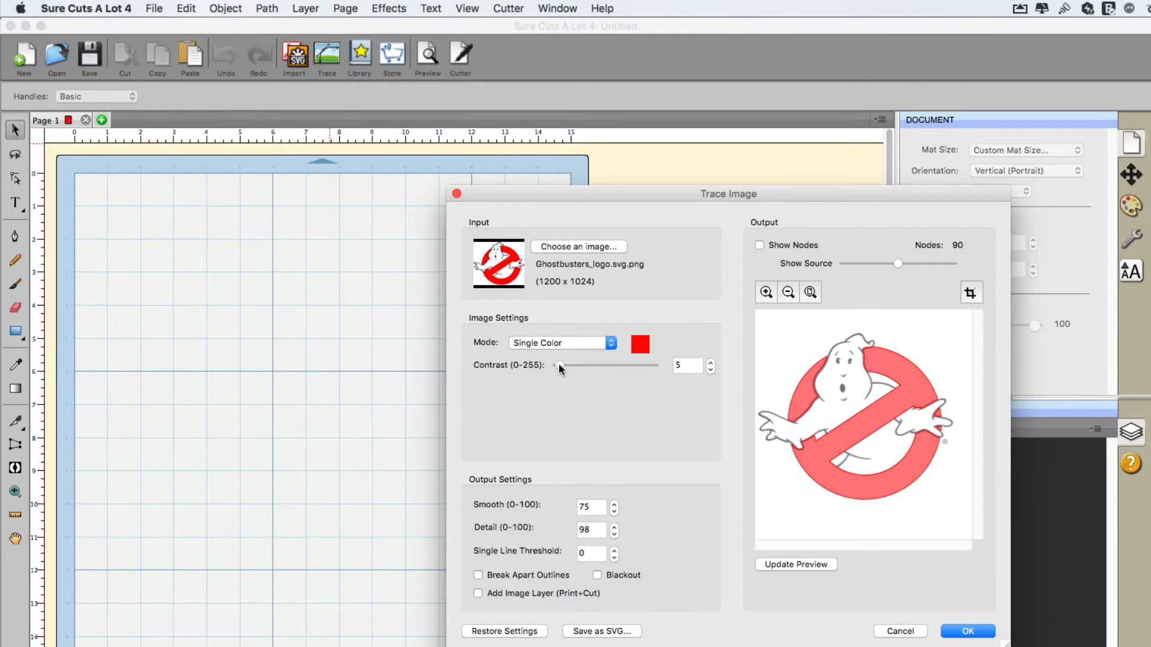
# Step: Try contrast 118, then lower the contrast to 22
pyautogui.click(603, 366)
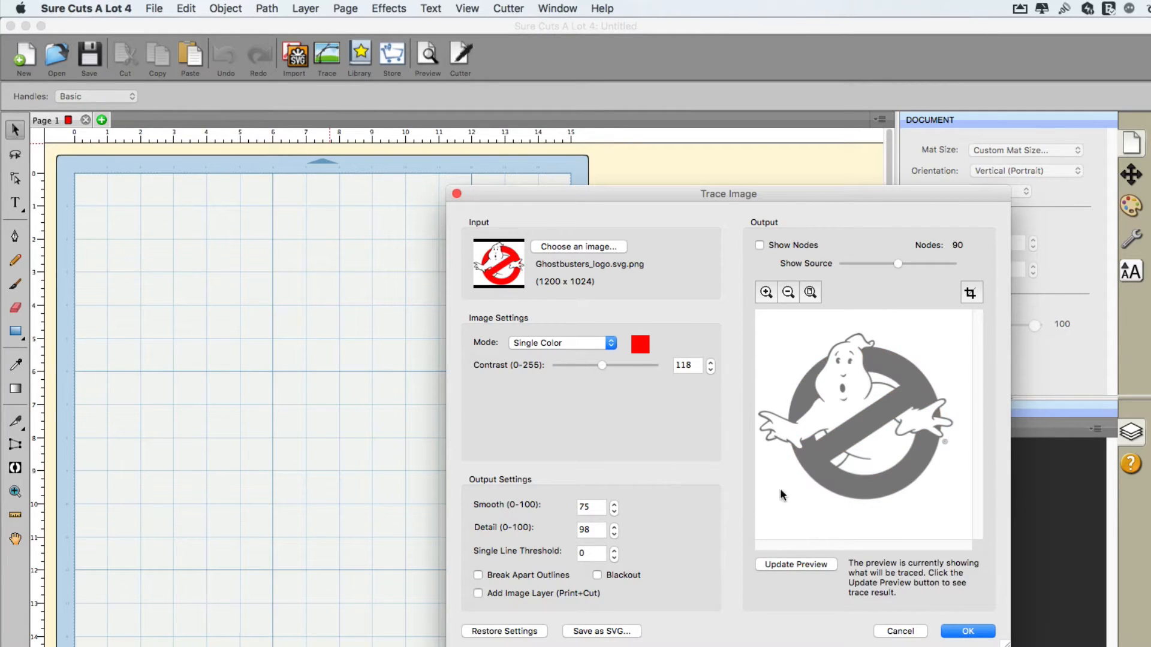
pyautogui.click(809, 564)
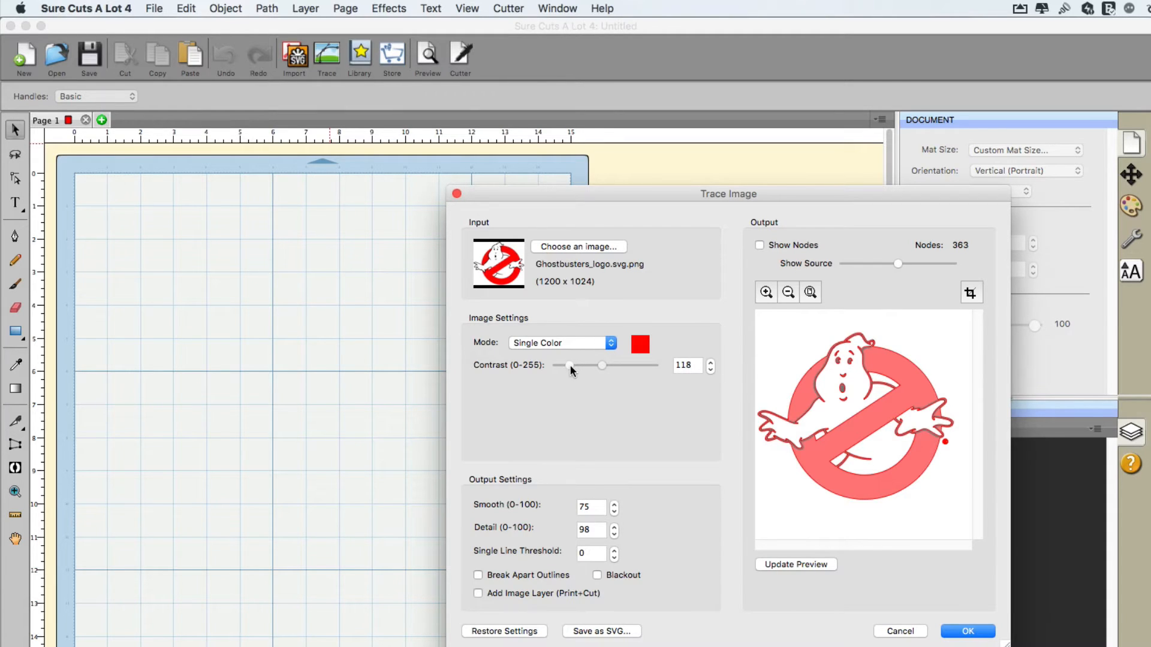
pyautogui.click(570, 365)
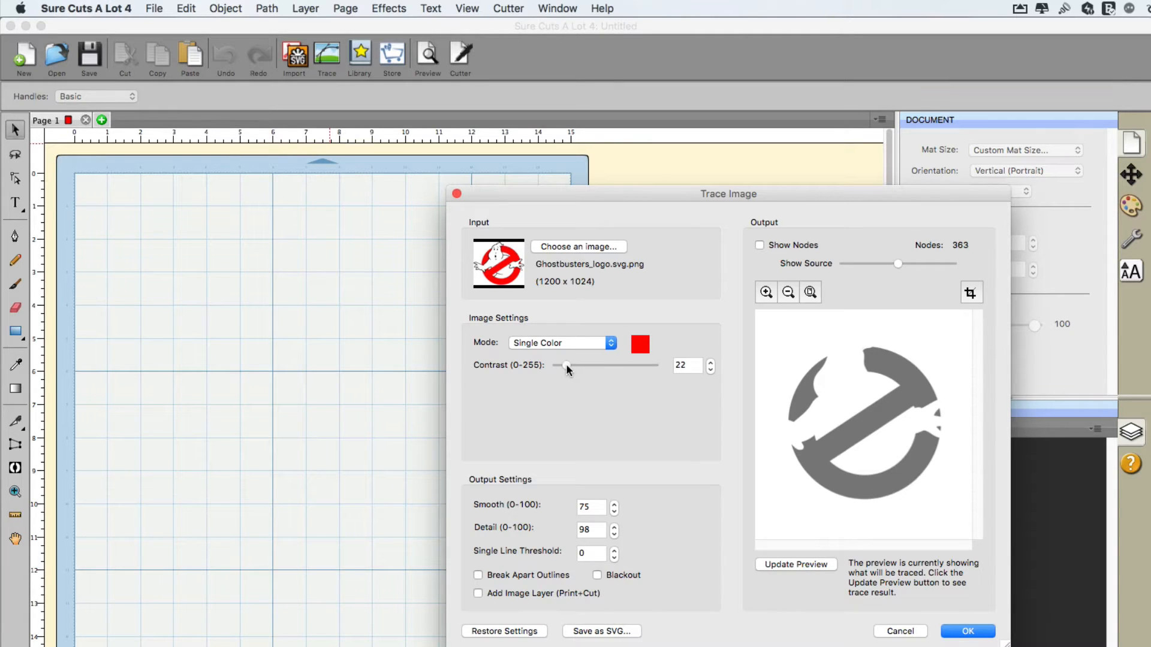
# Step: Refresh and inspect the red trace, then place it on the mat
pyautogui.click(792, 566)
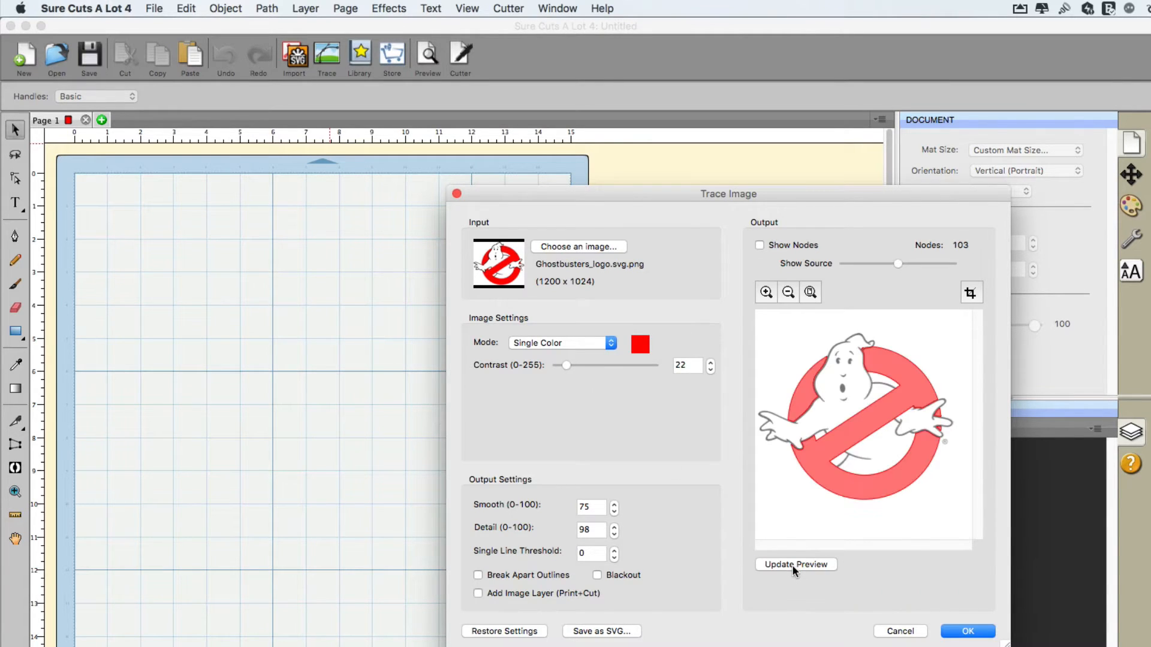
pyautogui.click(768, 291)
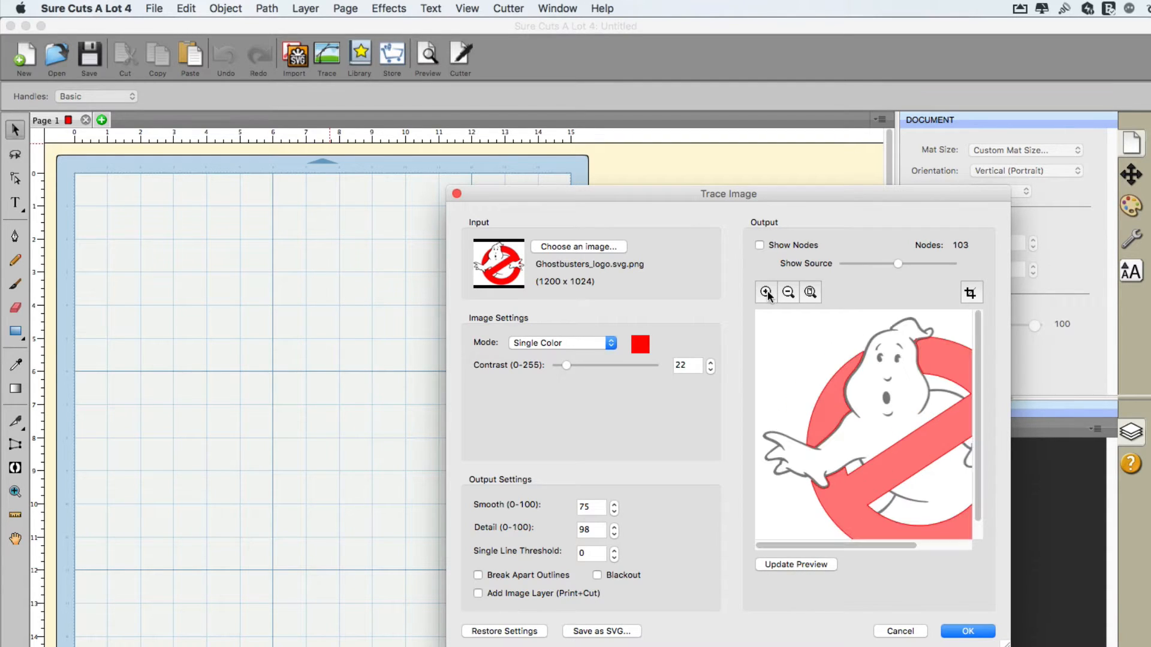
pyautogui.click(768, 290)
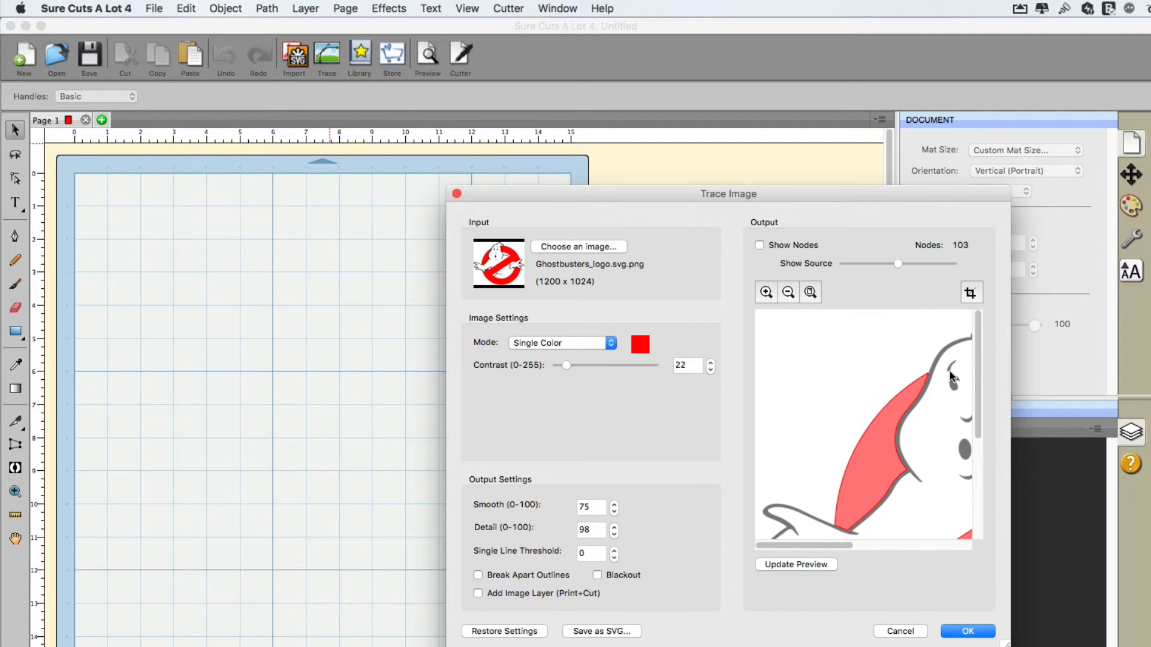
pyautogui.moveTo(976, 349)
pyautogui.mouseDown()
pyautogui.moveTo(988, 413)
pyautogui.moveTo(990, 365)
pyautogui.moveTo(979, 381)
pyautogui.mouseUp()
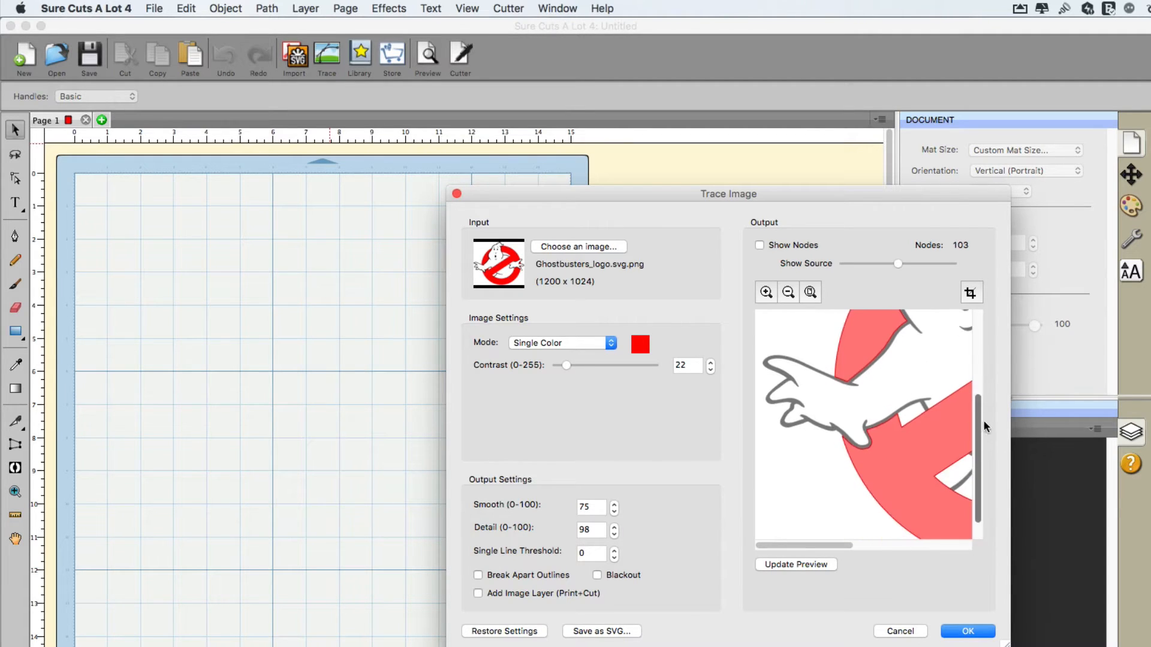
pyautogui.click(968, 631)
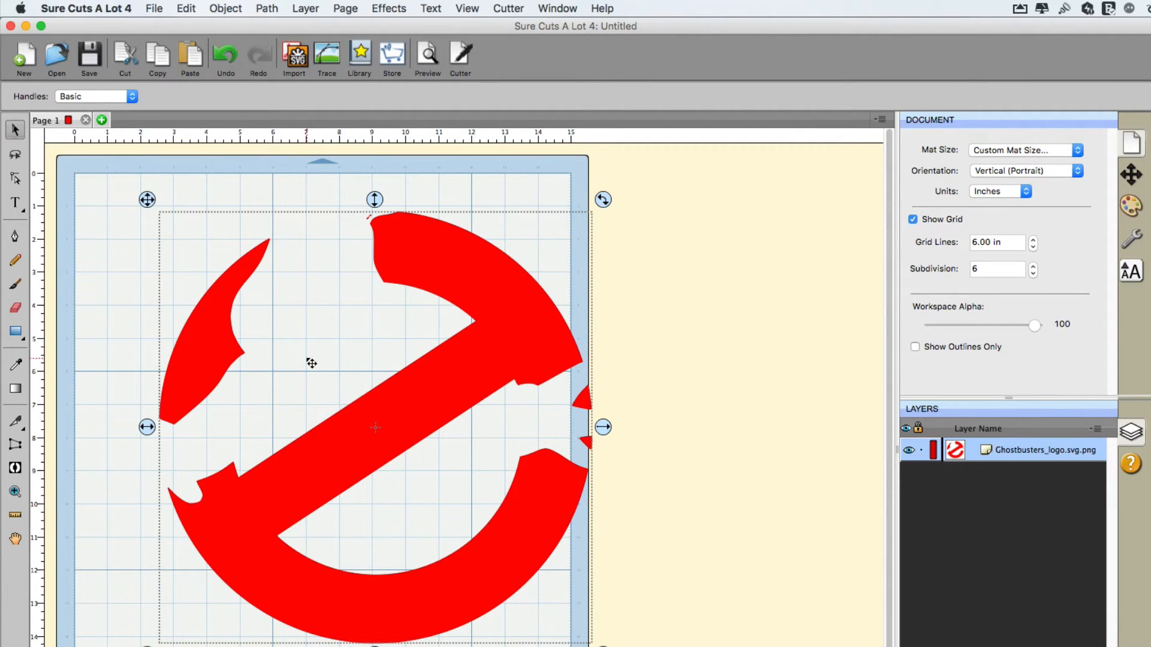
# Step: Reload Ghostbusters_logo.svg.png from Downloads for a second trace
pyautogui.click(326, 54)
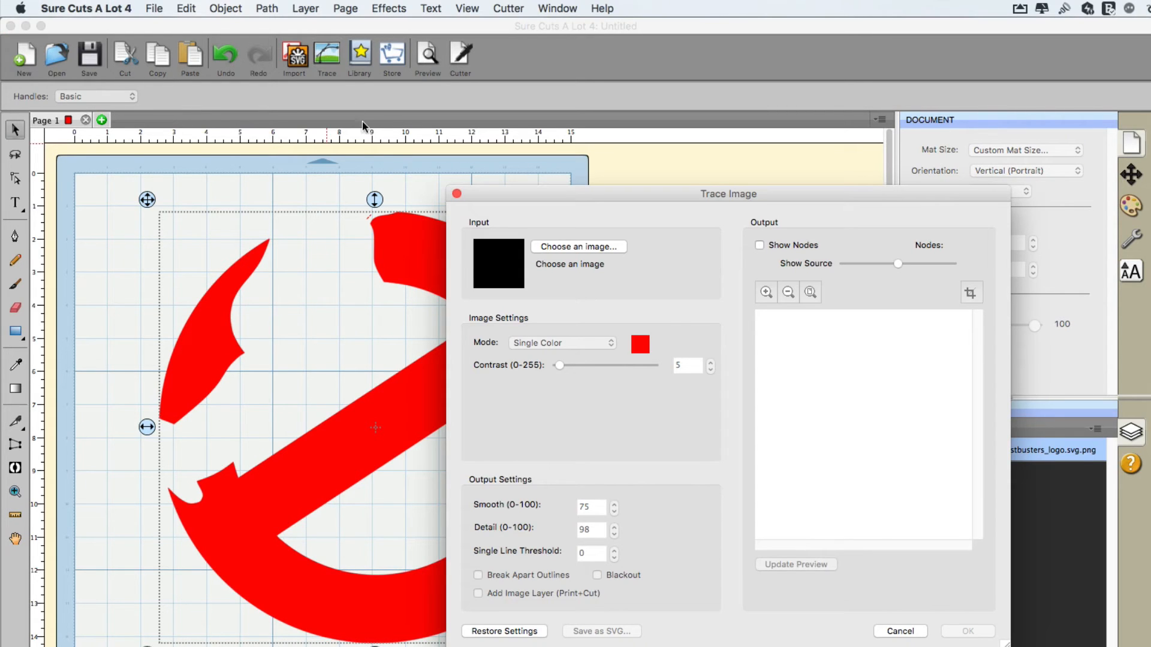
pyautogui.click(577, 247)
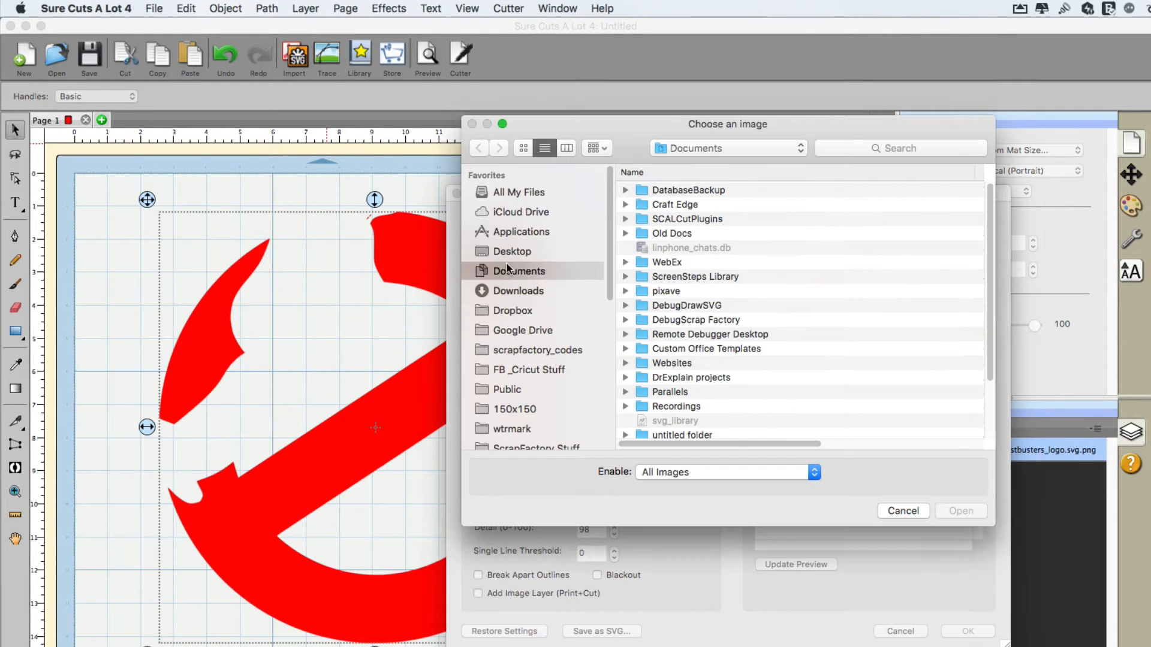
pyautogui.click(524, 288)
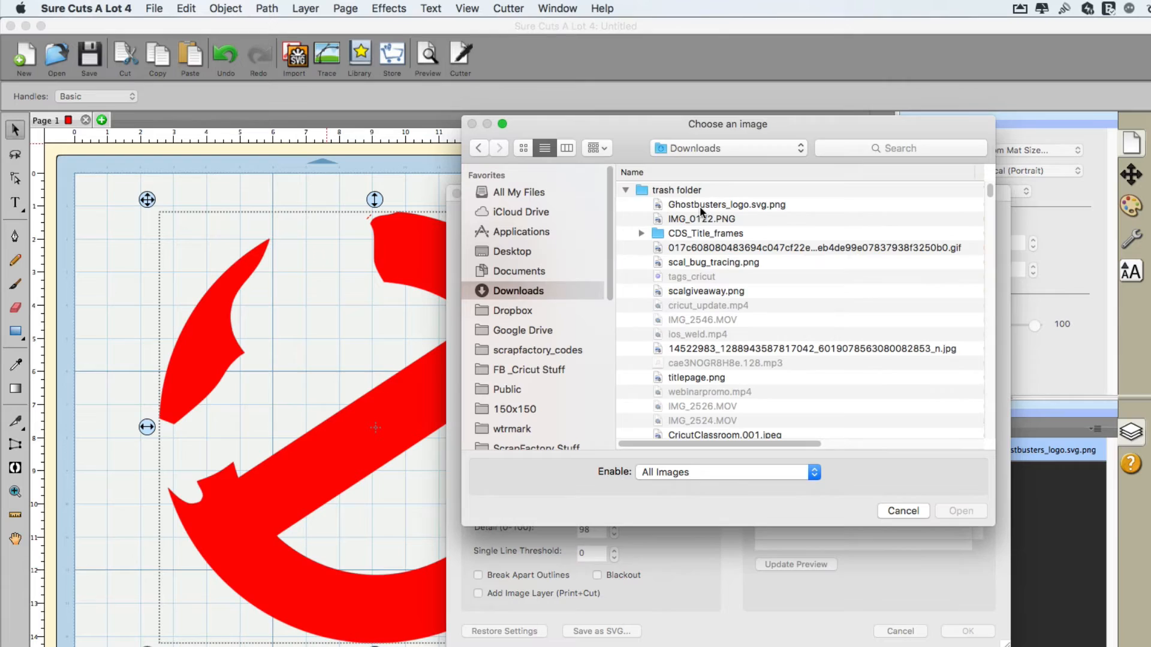
pyautogui.doubleClick(700, 206)
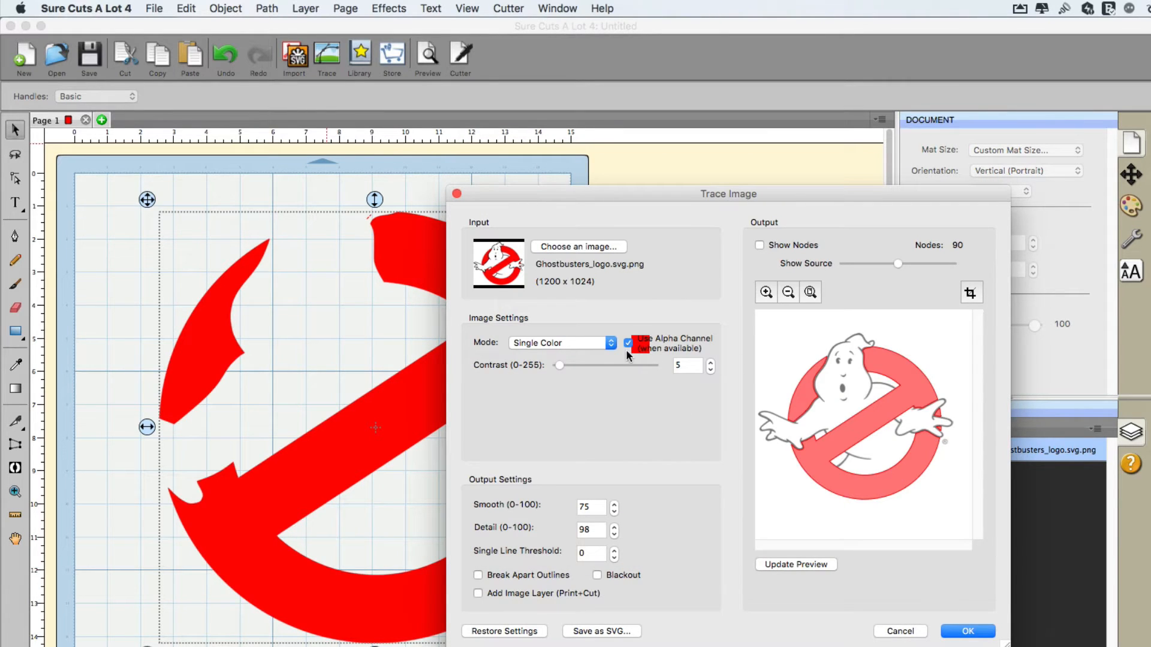
# Step: In Single Color mode, pick the ghost's black outline as the traced colour
pyautogui.click(539, 343)
pyautogui.click(539, 342)
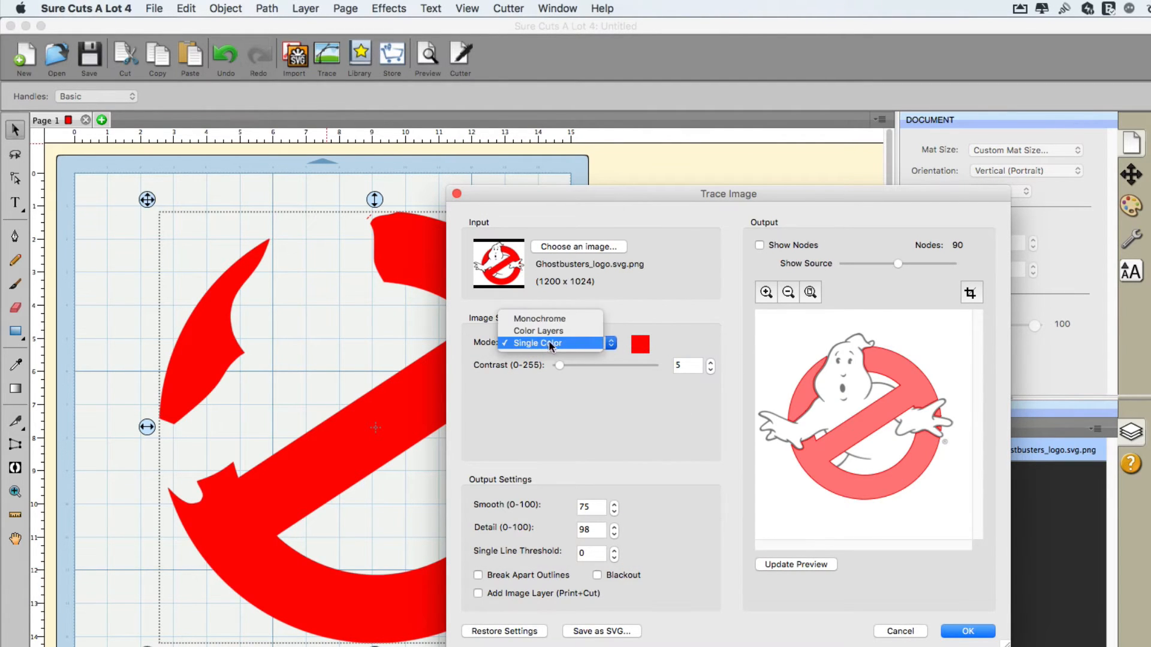
pyautogui.click(550, 344)
pyautogui.click(640, 344)
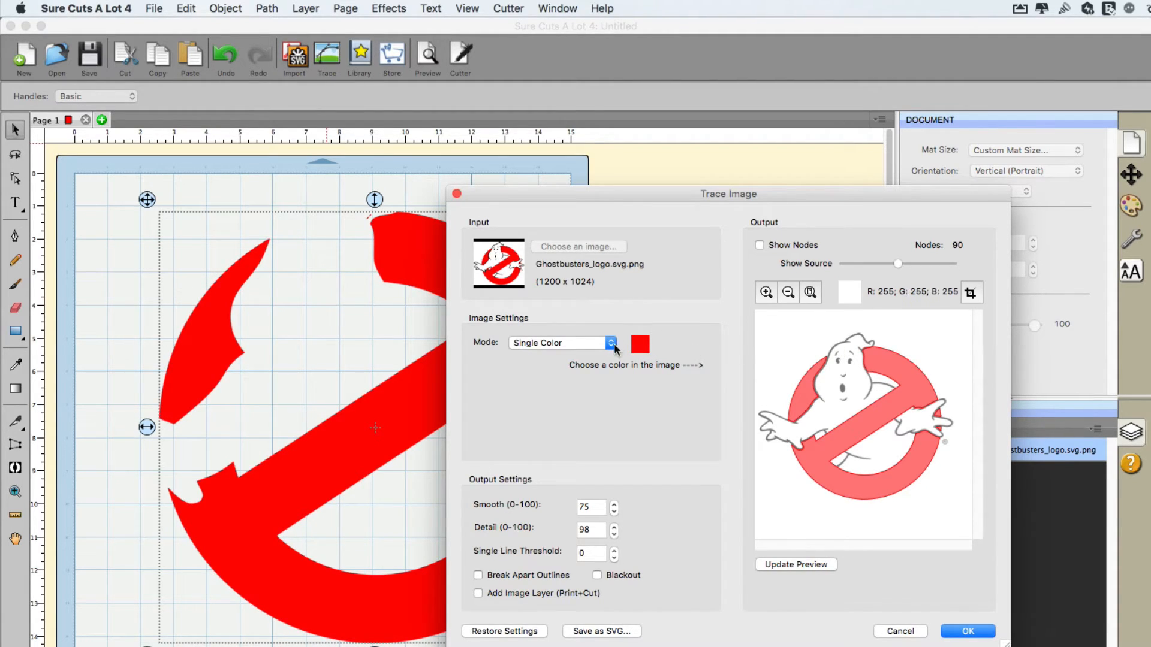
pyautogui.click(808, 359)
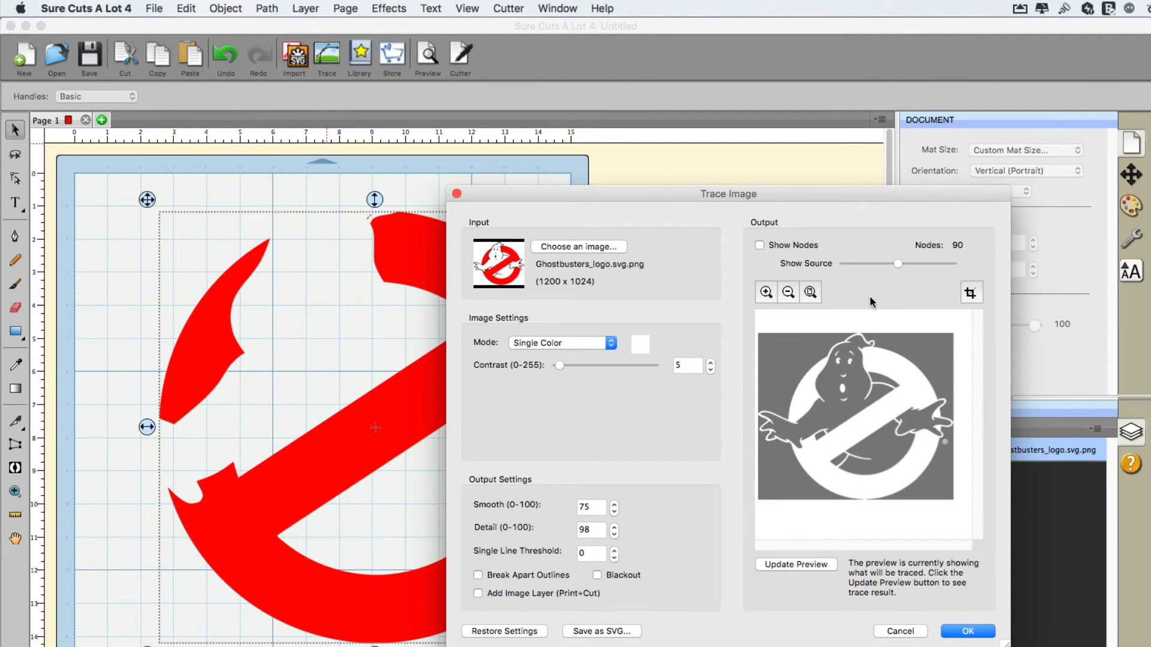
pyautogui.click(766, 291)
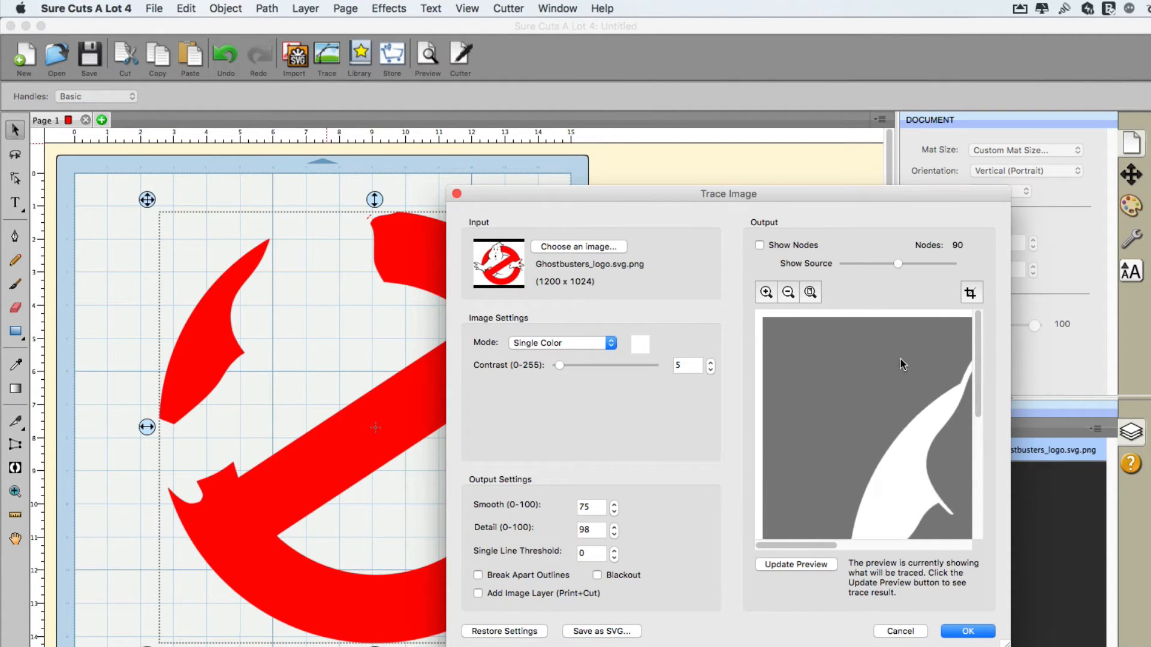
pyautogui.click(640, 344)
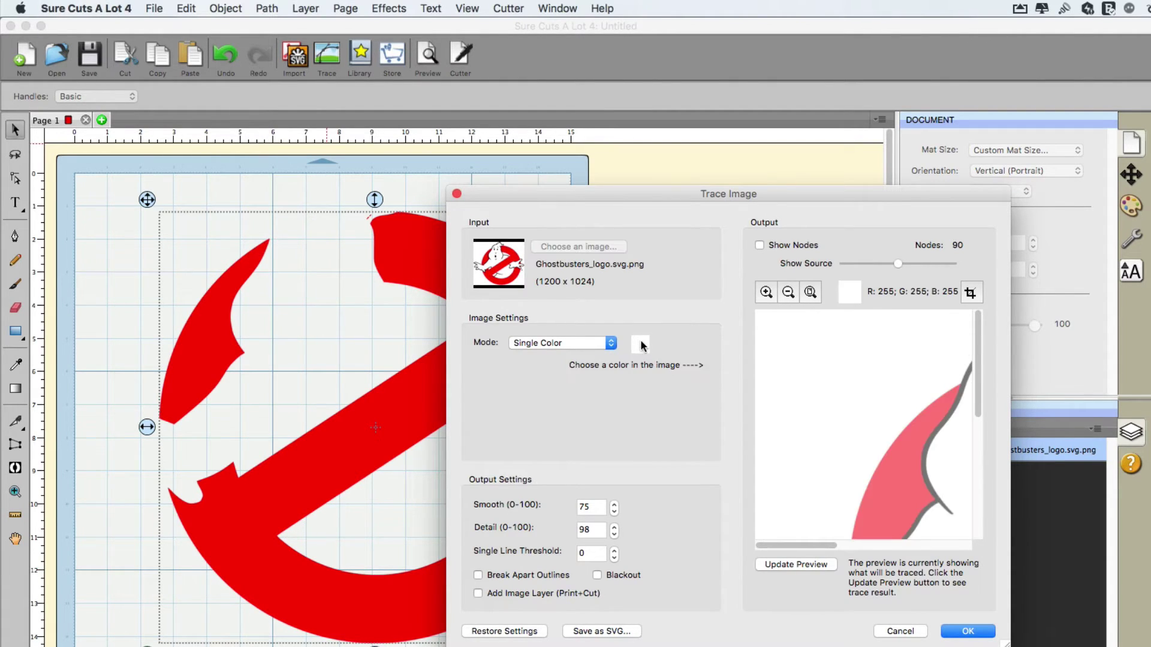
pyautogui.click(942, 430)
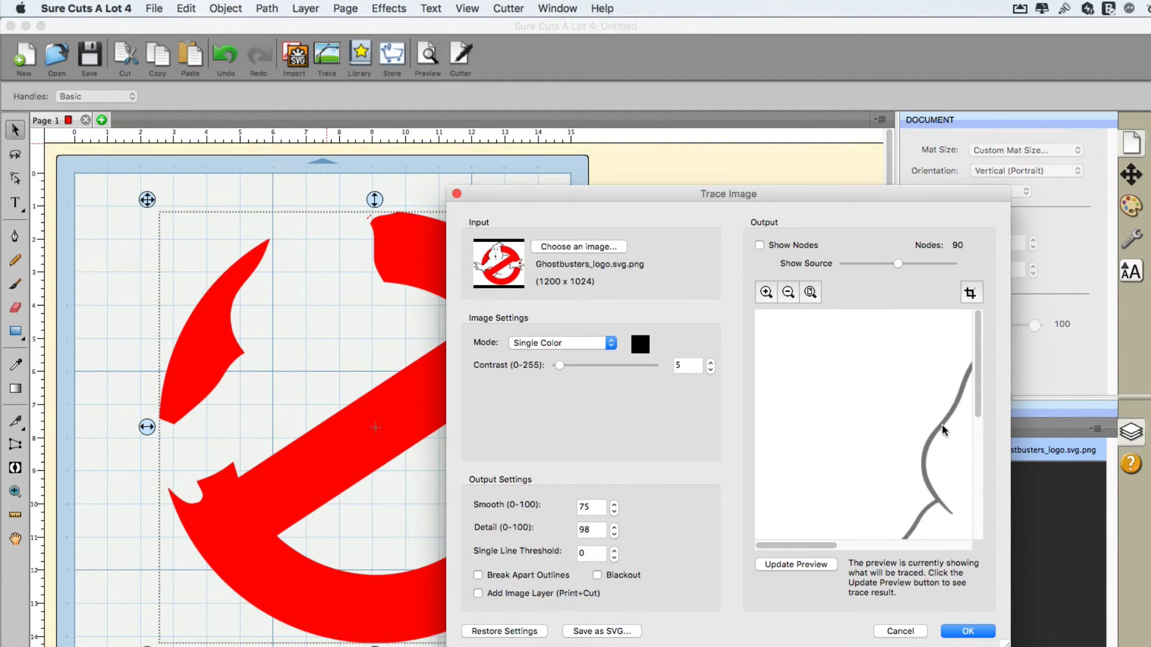
# Step: Preview the black outline trace and place it on the mat over the red layer
pyautogui.click(788, 293)
pyautogui.click(789, 293)
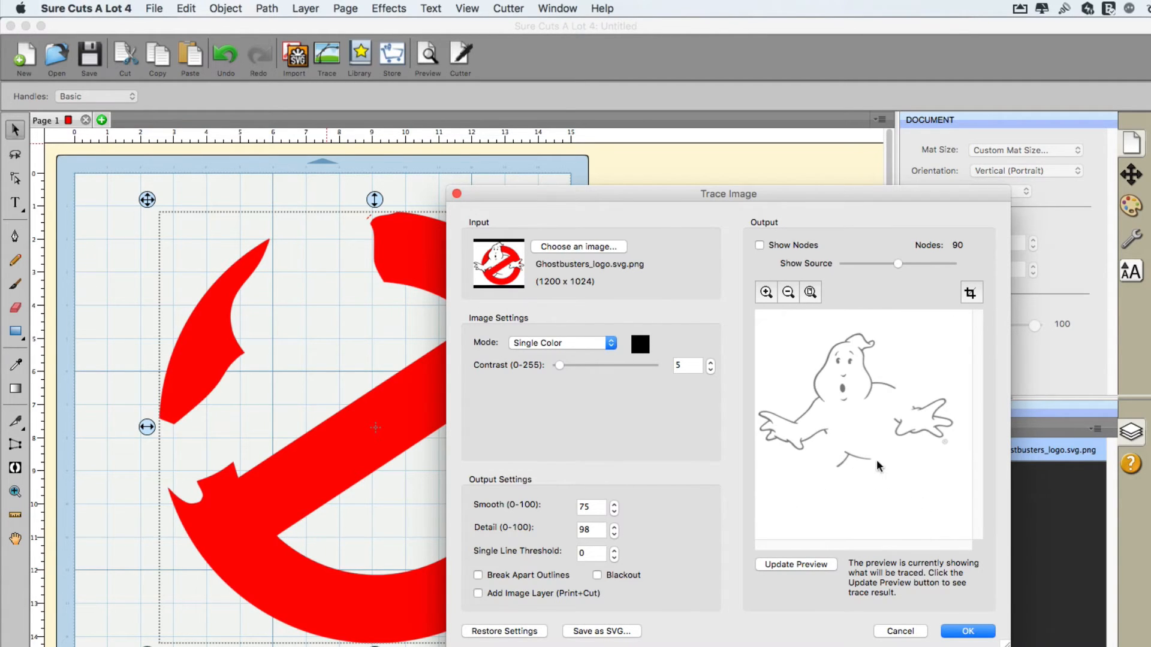
pyautogui.click(796, 564)
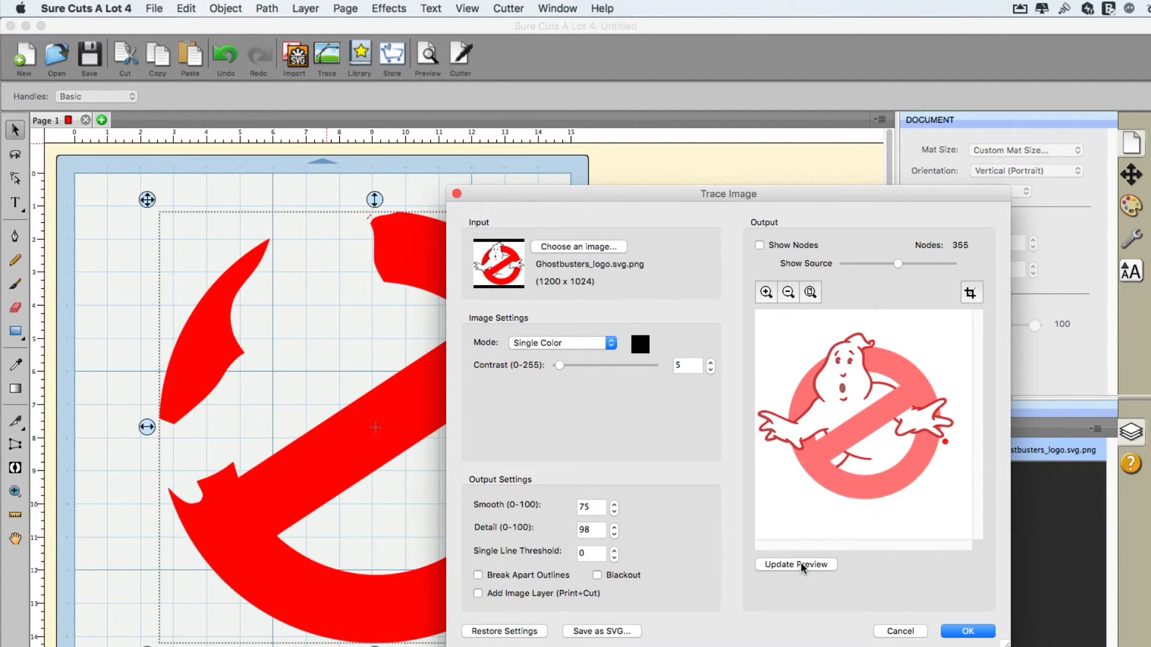
pyautogui.click(967, 631)
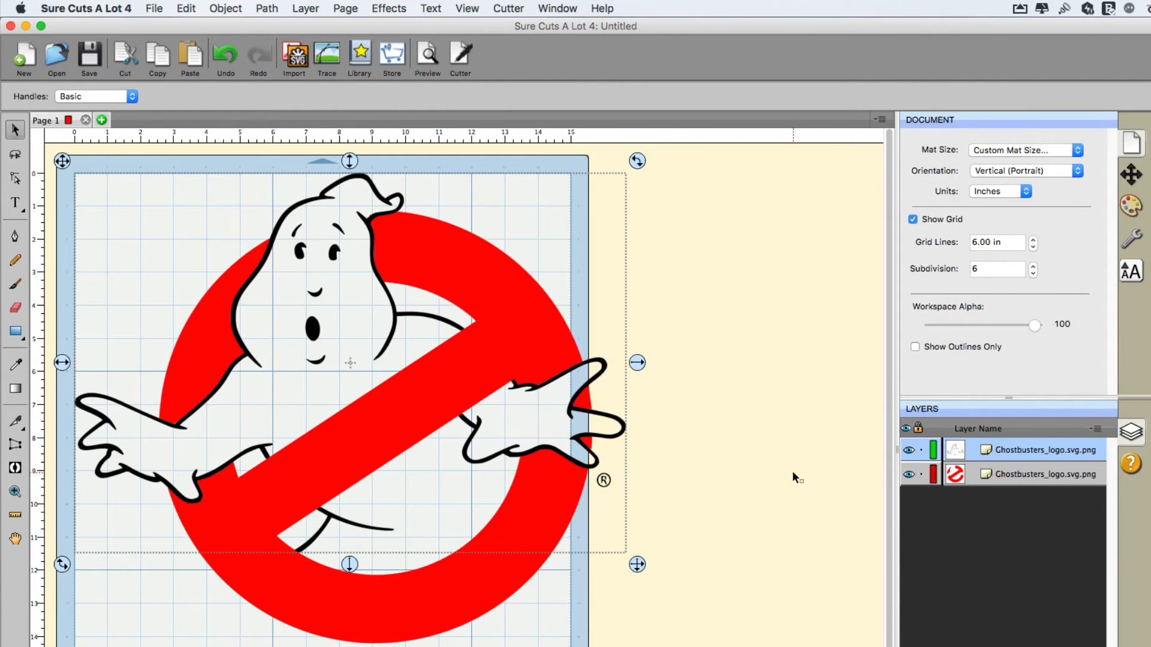
# Step: Erase the ® mark beside the logo with the Eraser tool
pyautogui.click(784, 468)
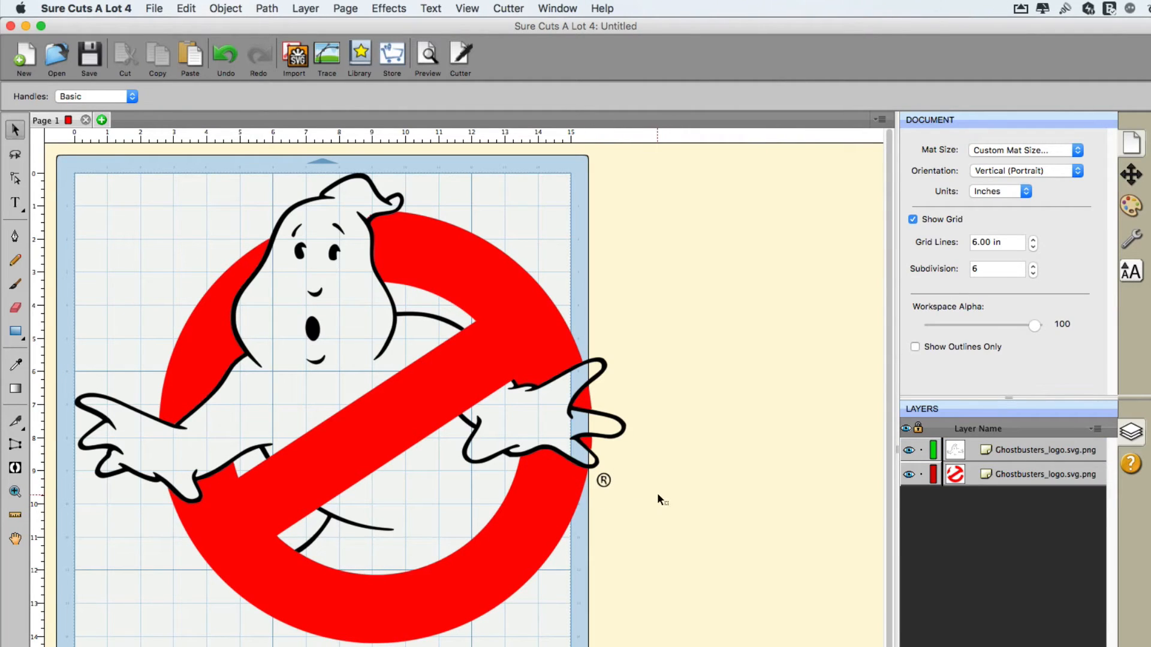
pyautogui.click(16, 308)
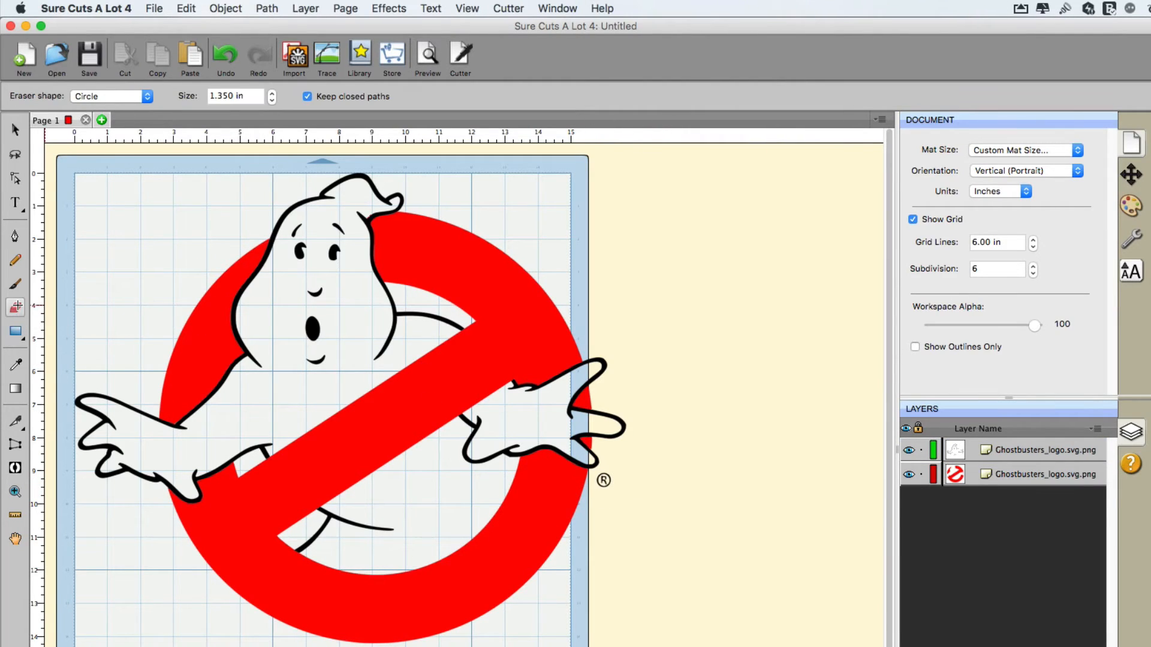
pyautogui.click(617, 486)
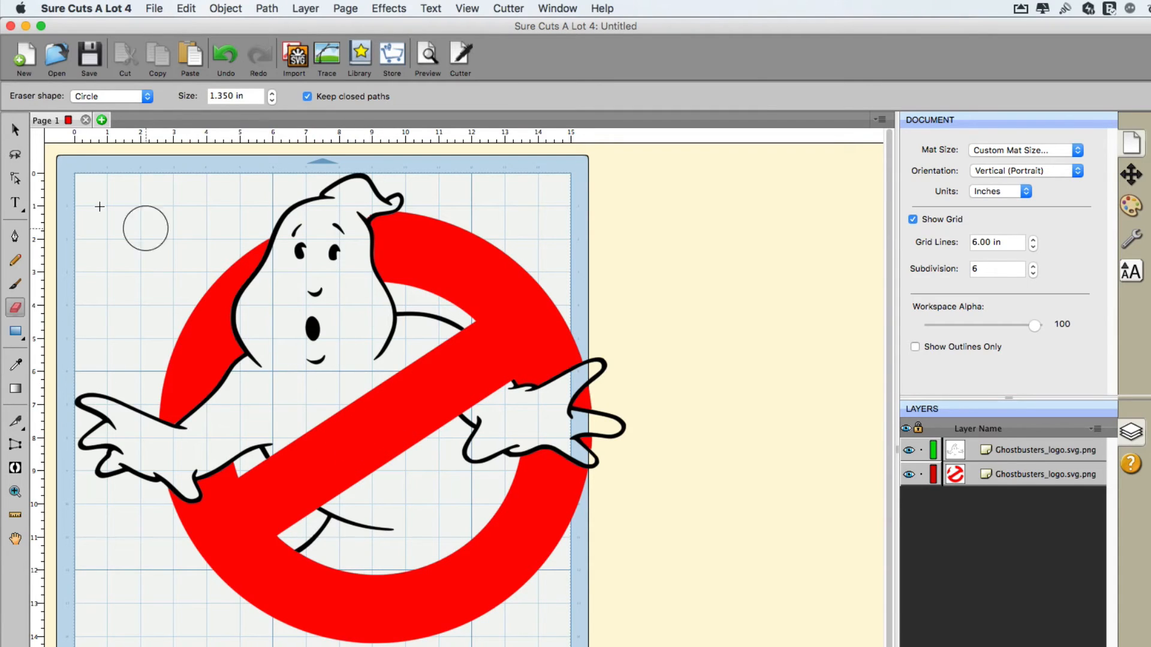
# Step: Select both logo layers and delete them, leaving the mat empty
pyautogui.click(14, 131)
pyautogui.moveTo(75, 153); pyautogui.dragTo(724, 643)
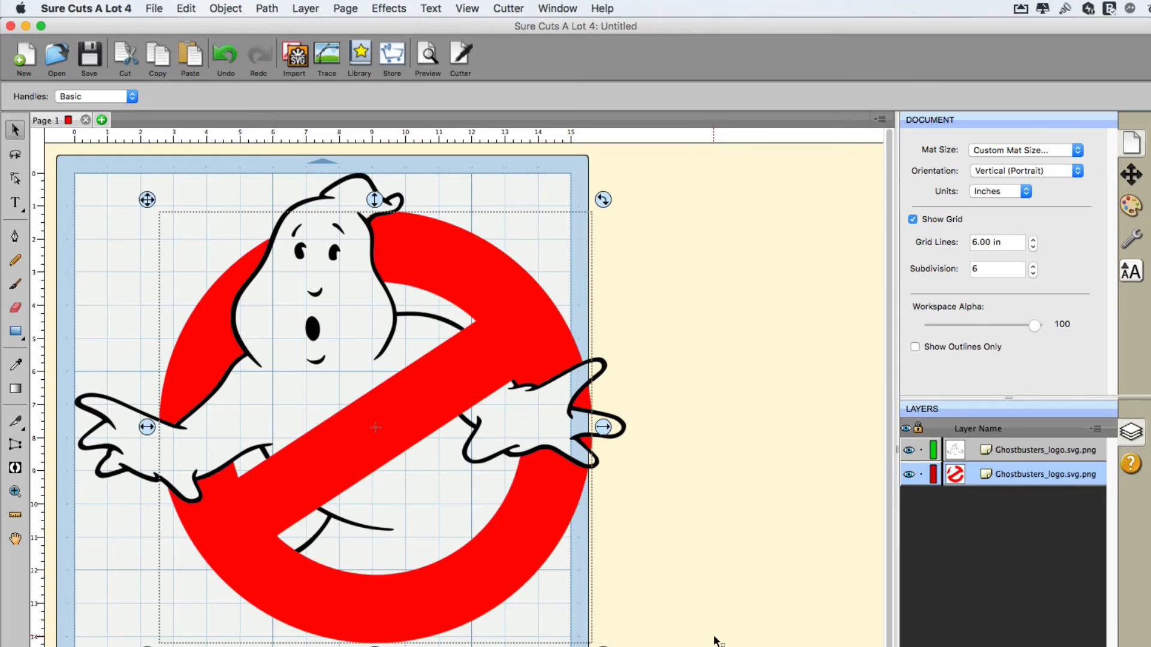
pyautogui.press('super+a')
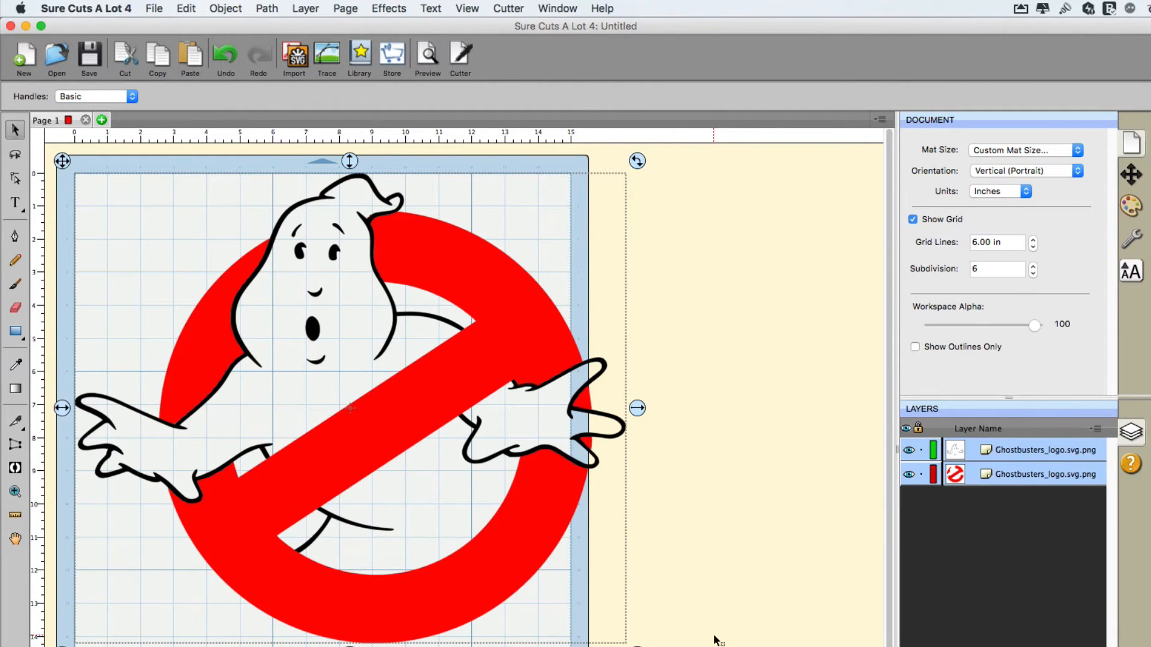
pyautogui.press('Delete')
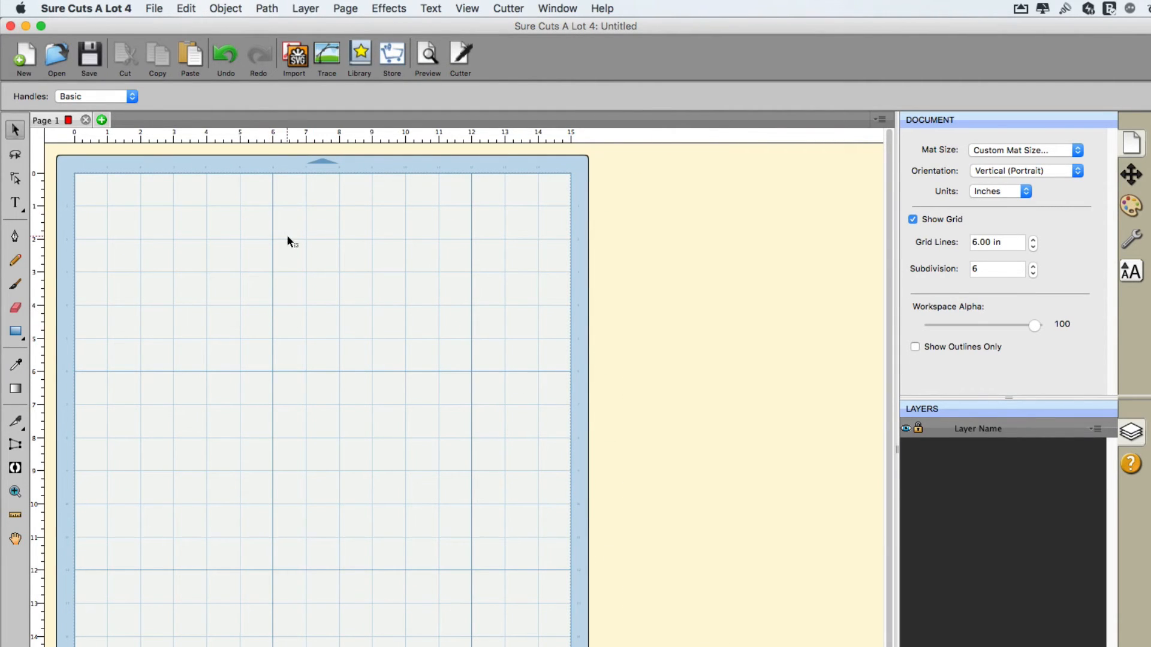
# Step: Load the Mickey GIF from the Downloads trash folder as the trace source
pyautogui.click(327, 56)
pyautogui.click(571, 249)
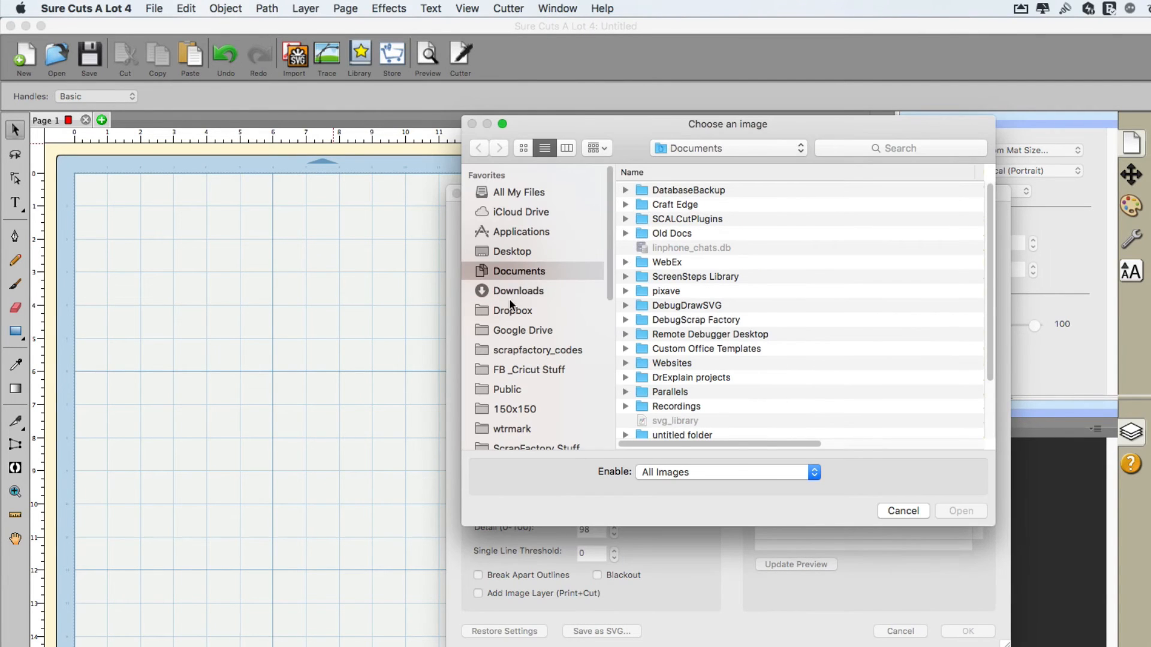
pyautogui.click(504, 294)
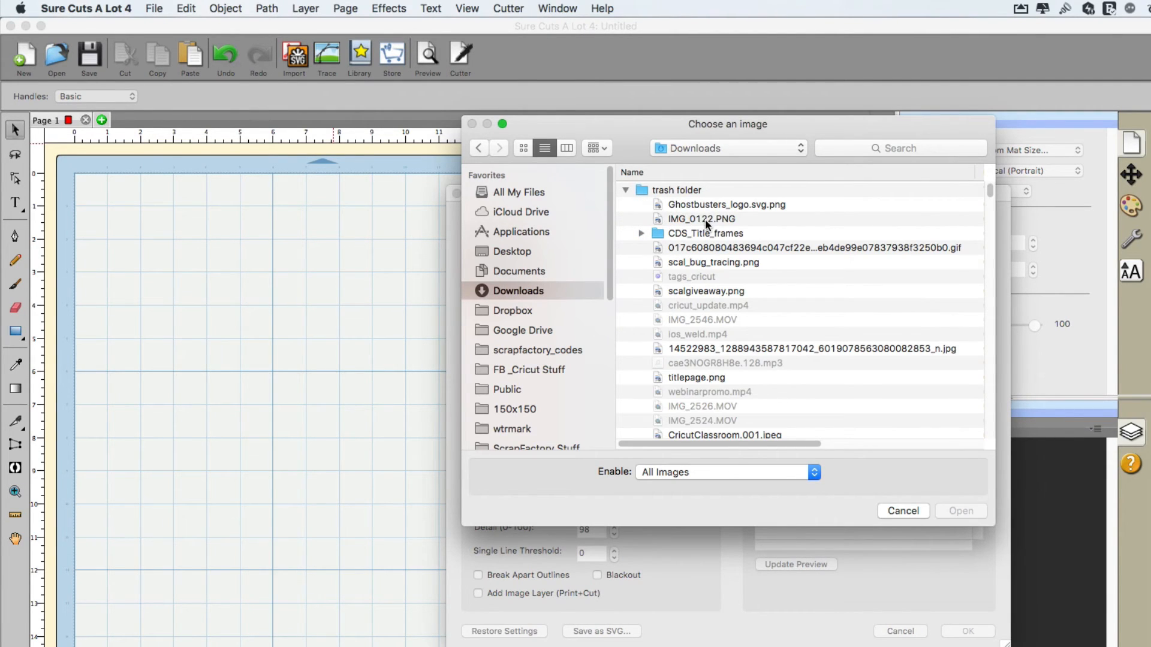
pyautogui.click(689, 191)
pyautogui.doubleClick(689, 191)
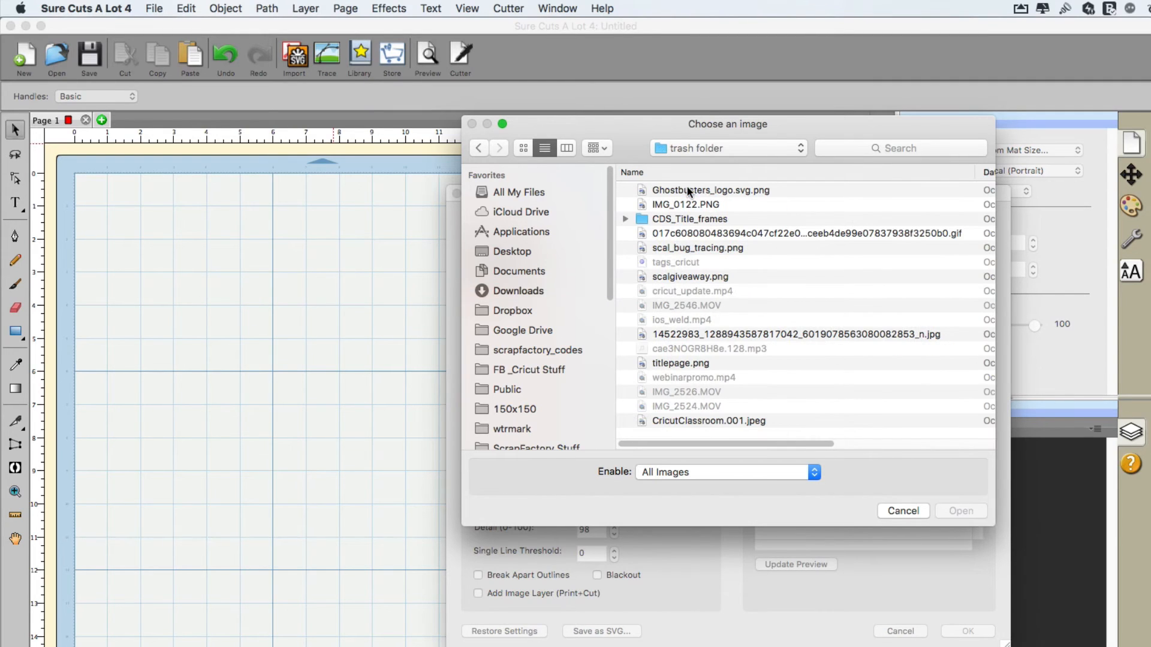
pyautogui.doubleClick(857, 233)
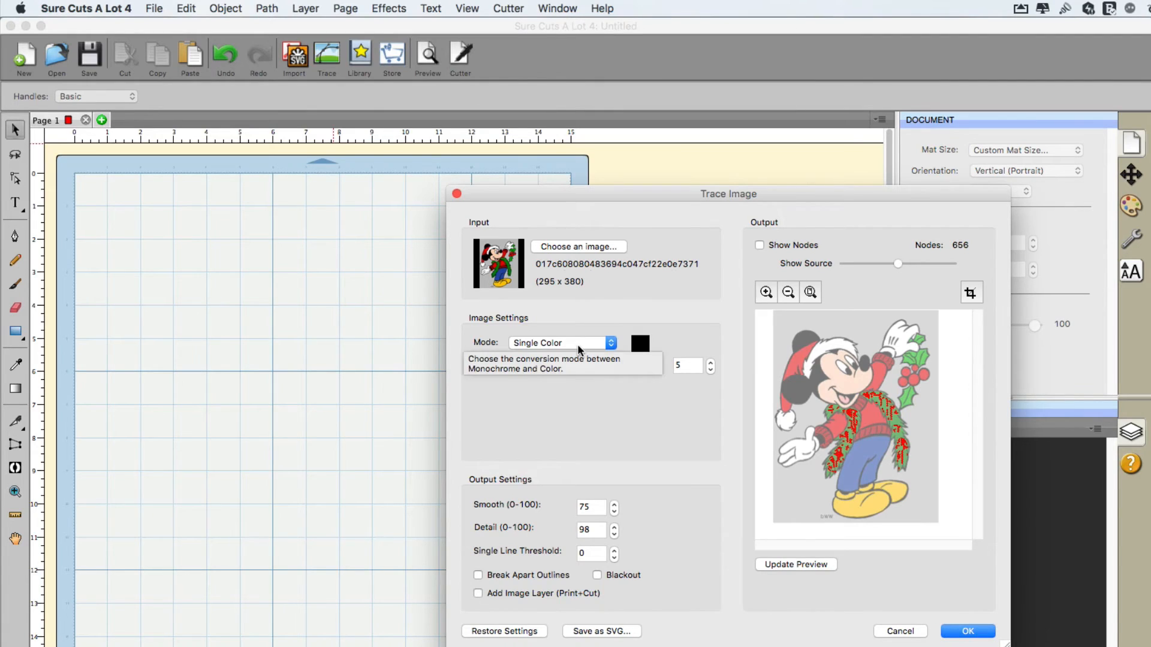
# Step: In Single Color mode, pick Mickey's red as the traced colour
pyautogui.click(579, 348)
pyautogui.click(578, 350)
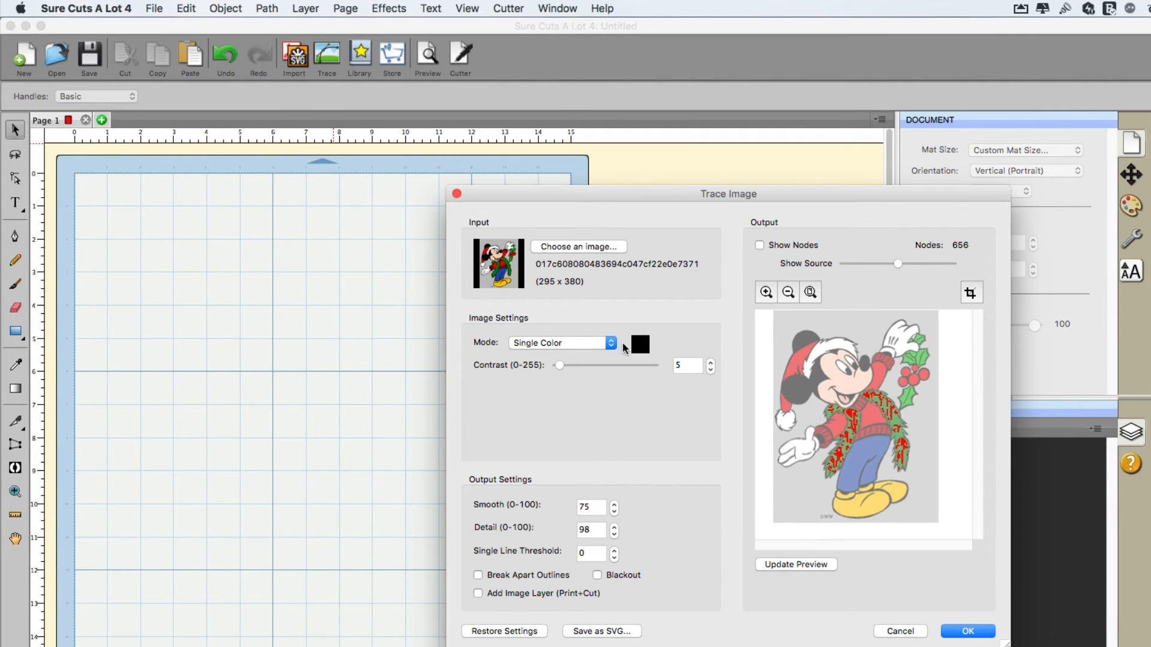
pyautogui.click(641, 344)
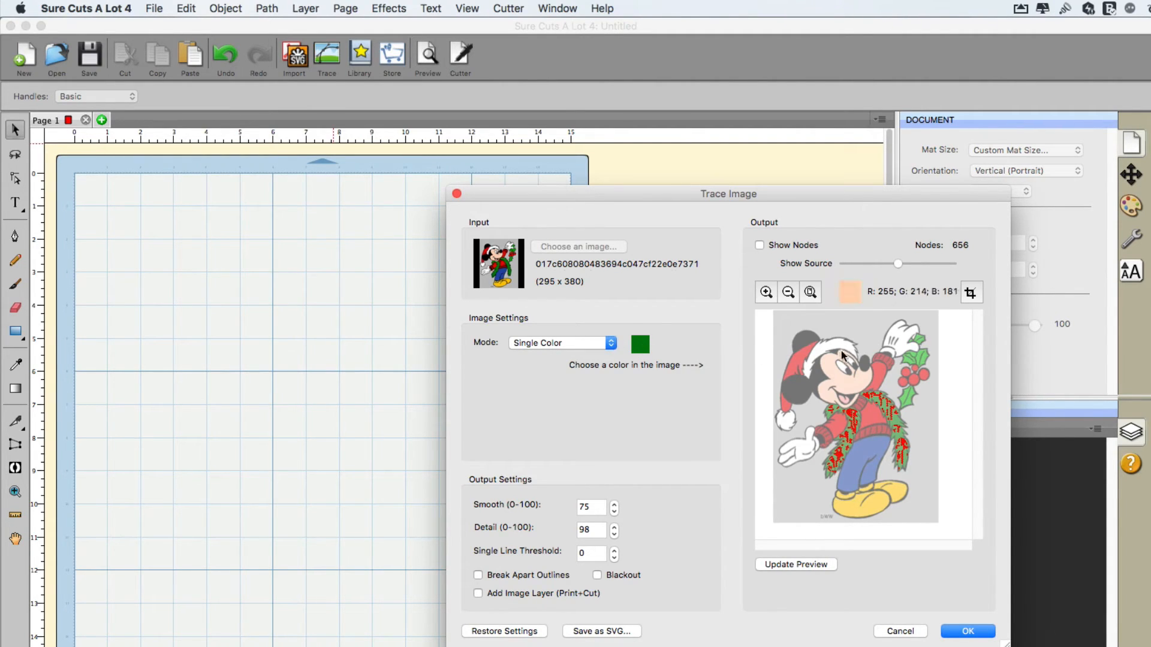
pyautogui.click(797, 366)
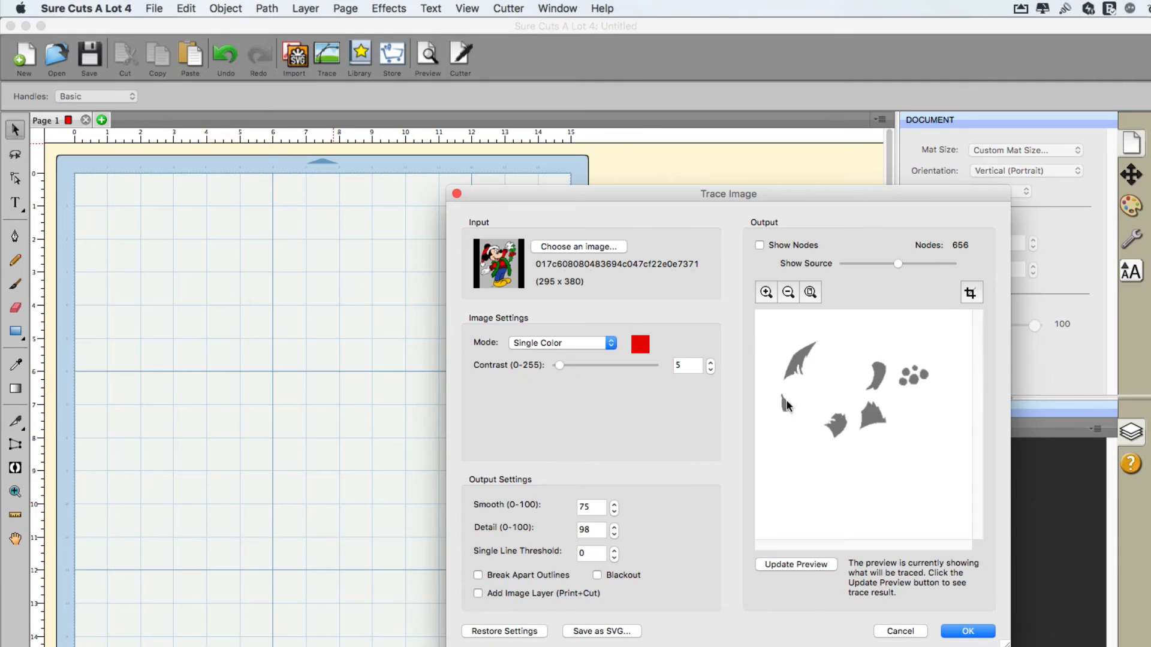
pyautogui.click(803, 564)
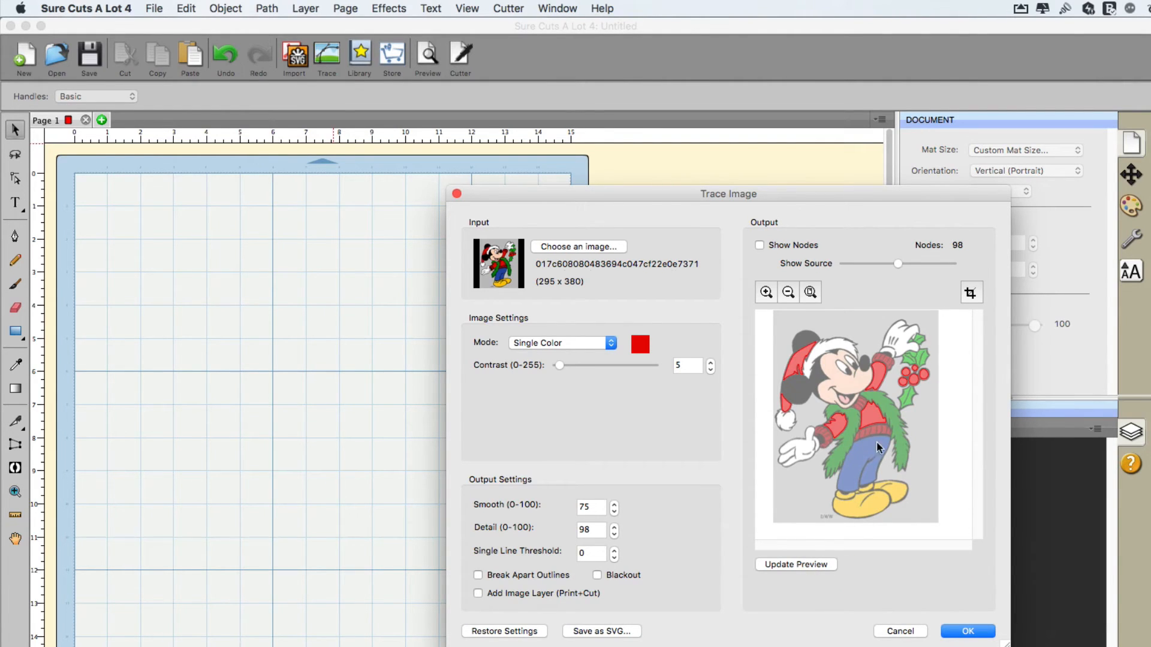
# Step: Raise contrast to 51 to capture more red, then place the red shapes on the mat
pyautogui.click(562, 363)
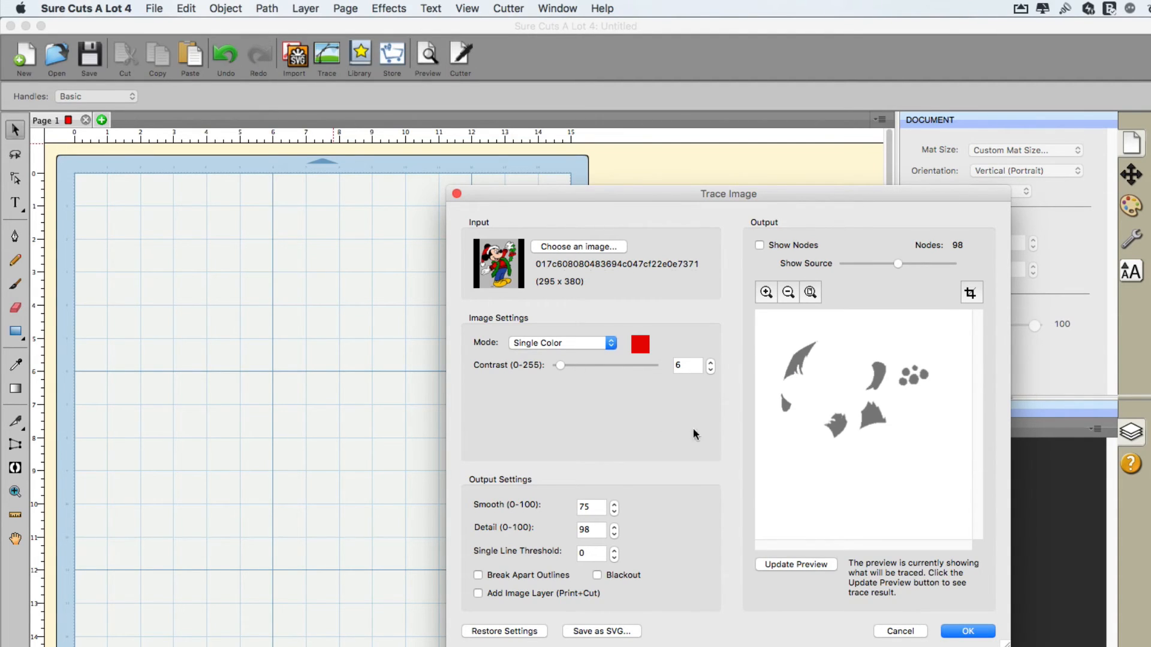
pyautogui.moveTo(565, 365); pyautogui.dragTo(577, 361)
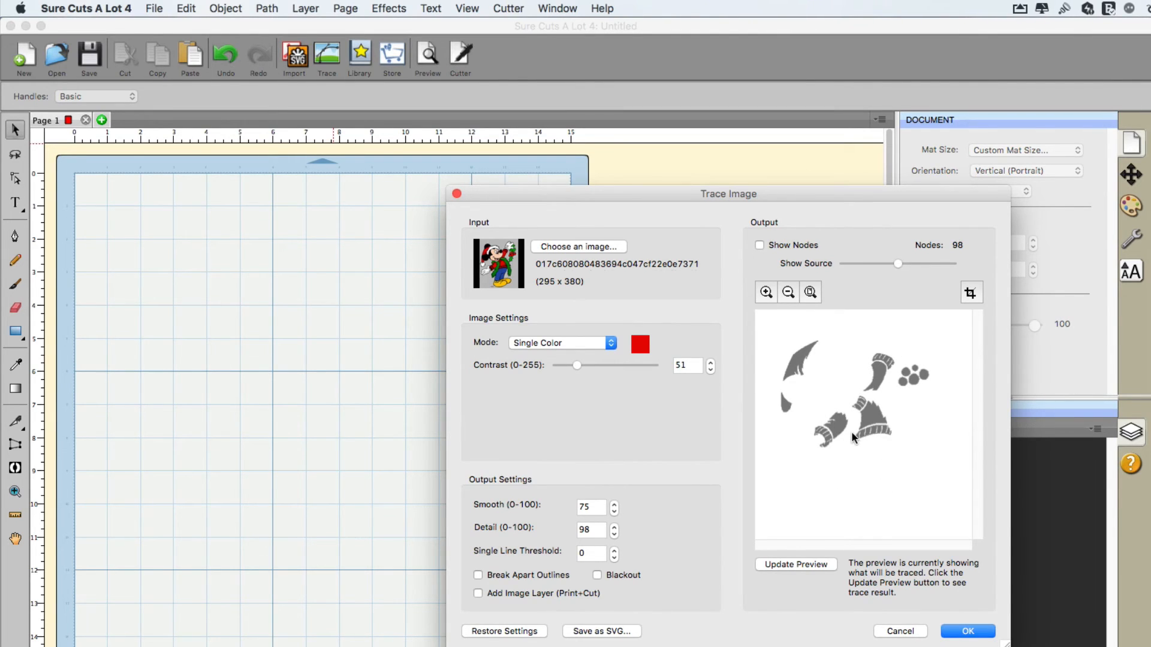
pyautogui.click(811, 565)
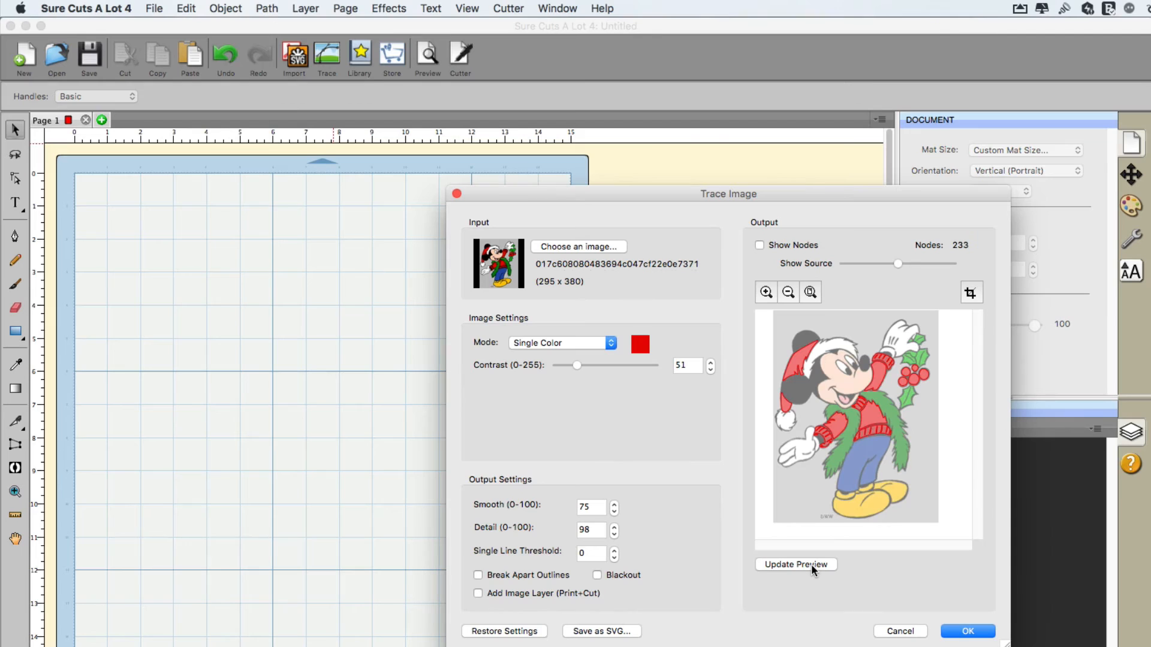
pyautogui.click(969, 631)
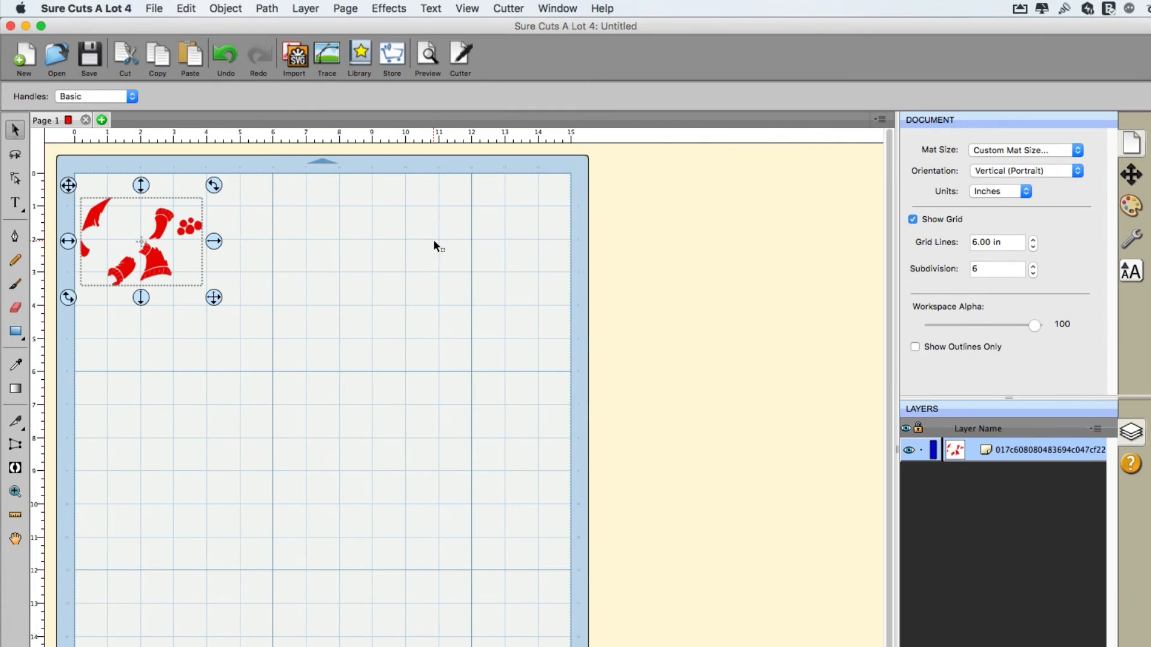
# Step: Trace each remaining colour of the Mickey picture into its own layer on the mat
pyautogui.click(327, 56)
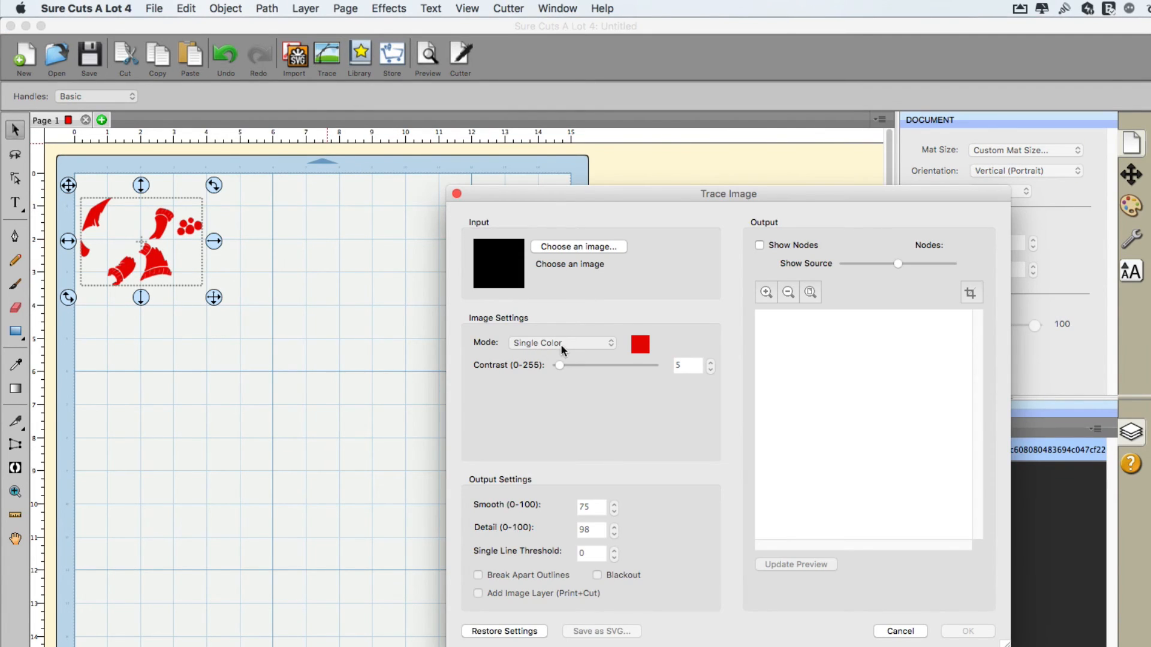
pyautogui.click(566, 246)
pyautogui.click(522, 271)
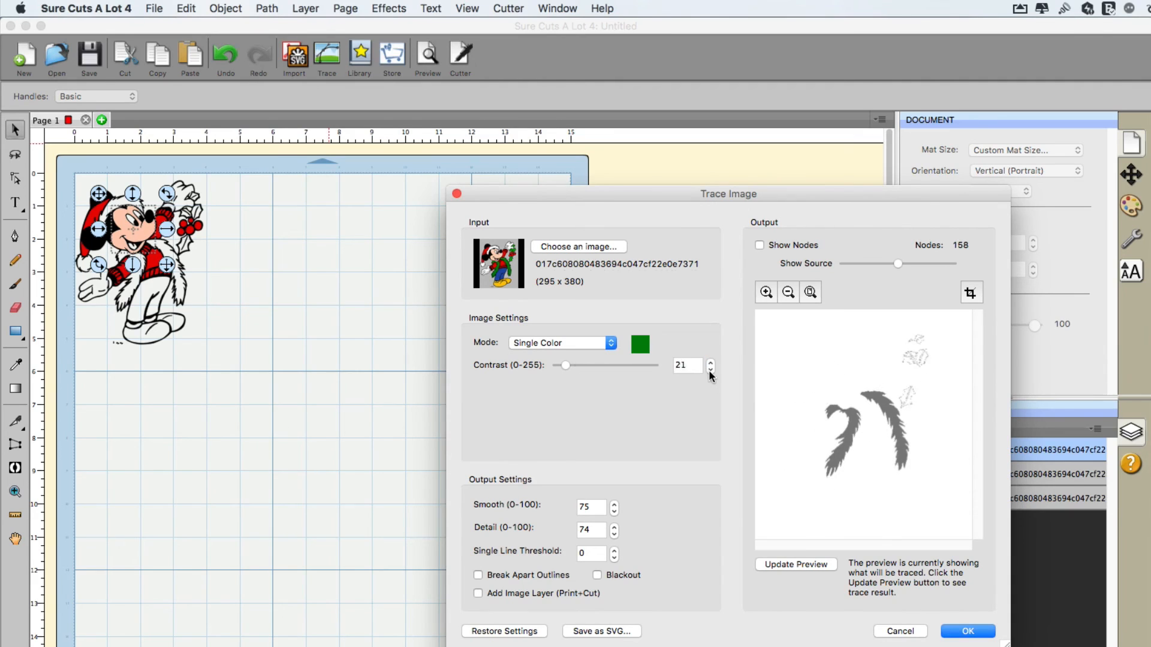
pyautogui.click(708, 370)
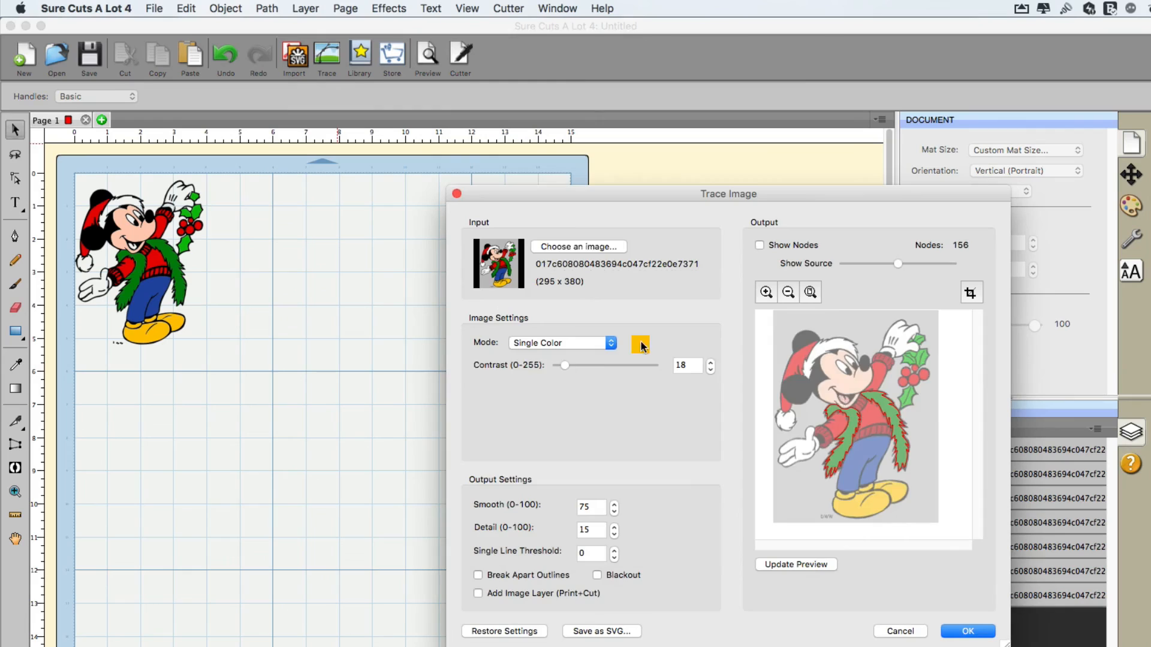
pyautogui.click(965, 631)
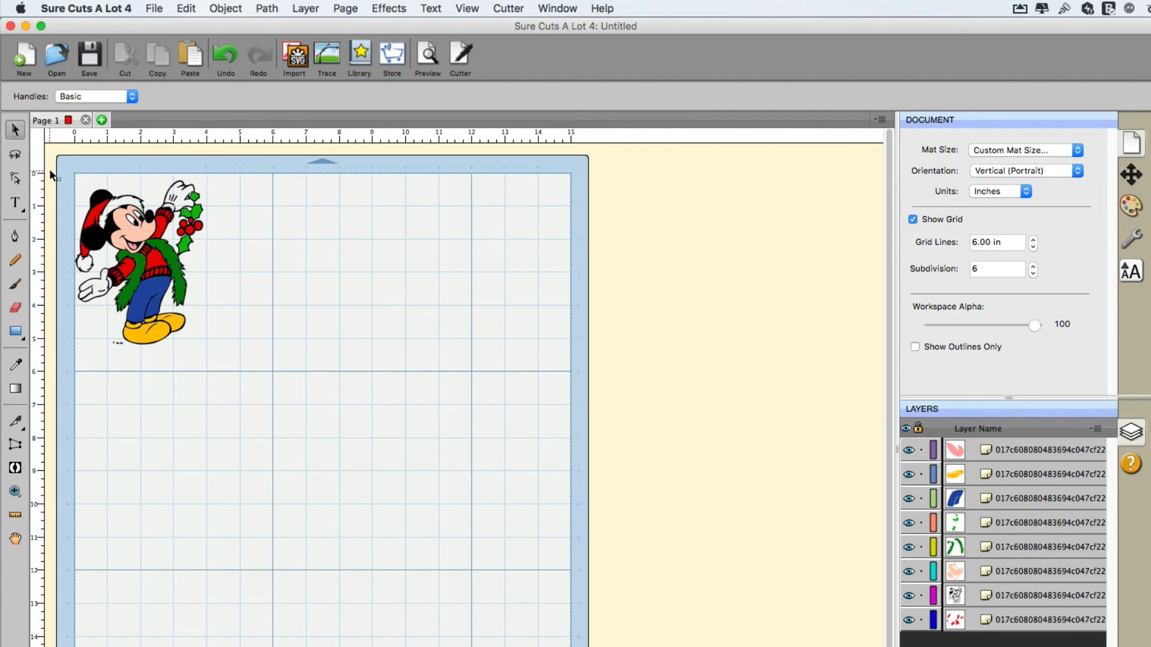
# Step: Drag-select all eight of Mickey's colour layers together
pyautogui.moveTo(49, 167); pyautogui.dragTo(258, 402)
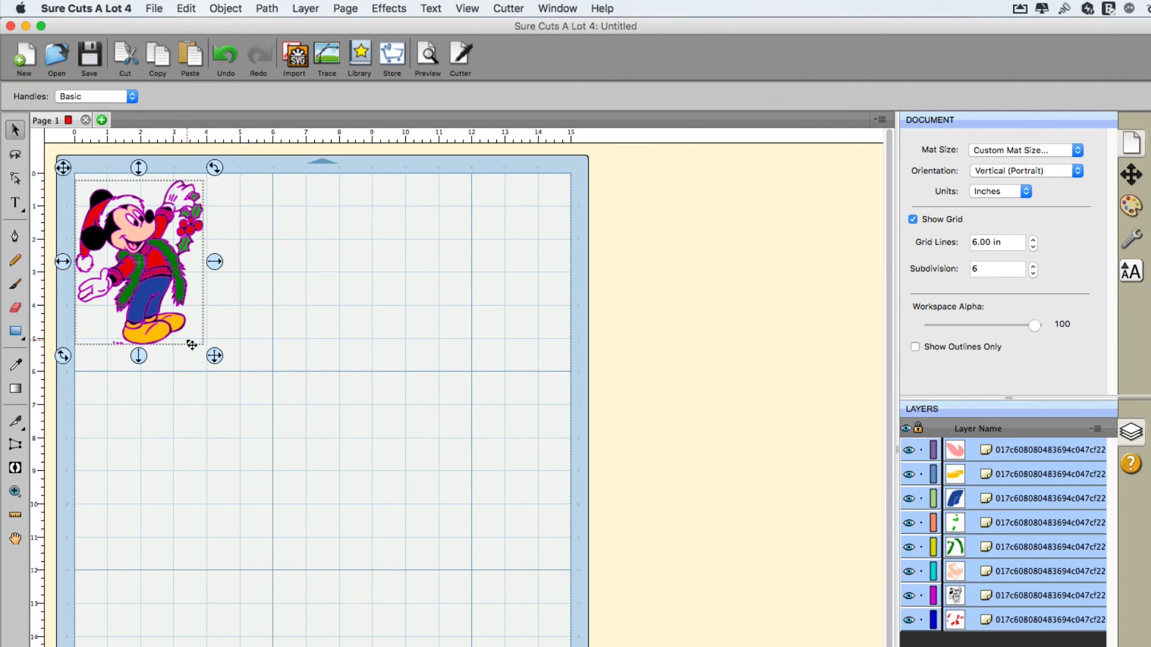